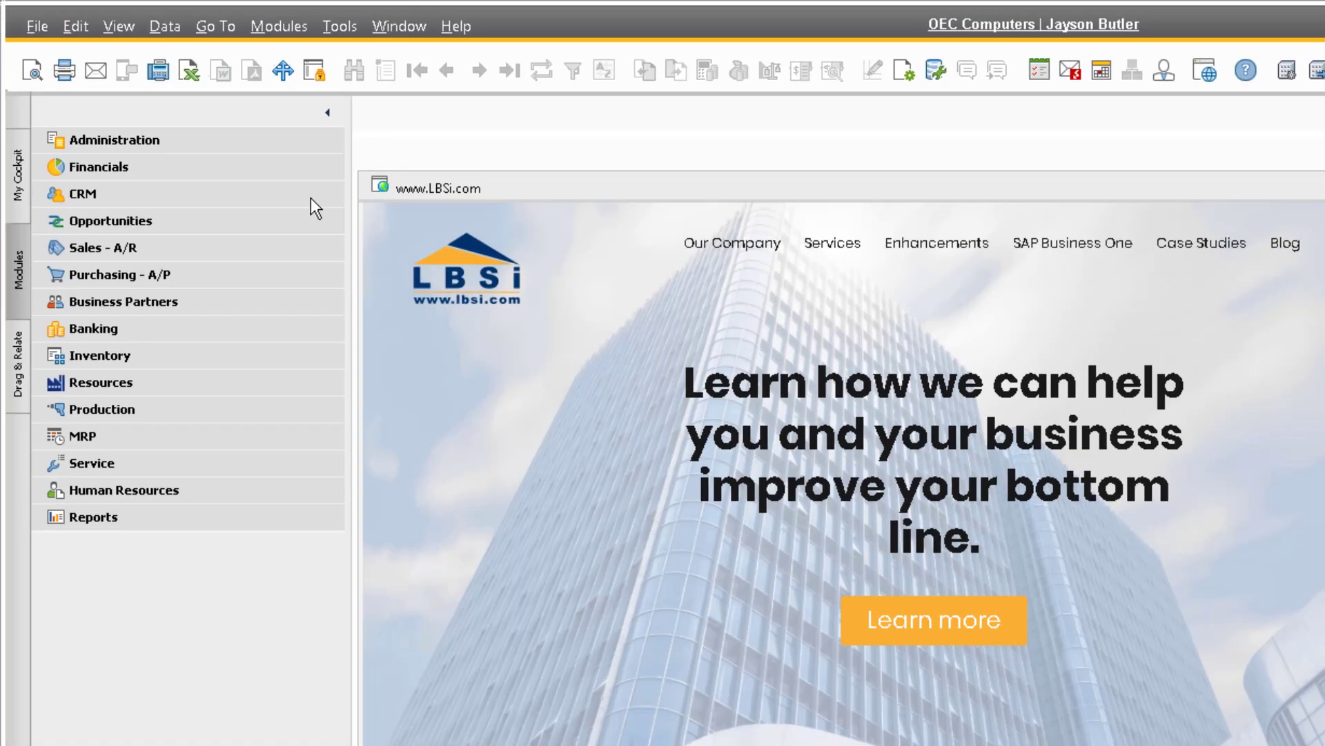
Step: Open posting period 2017-01 from the Posting Periods list and check its Period Status options
{"action": "left_click", "coordinate": [230, 136]}
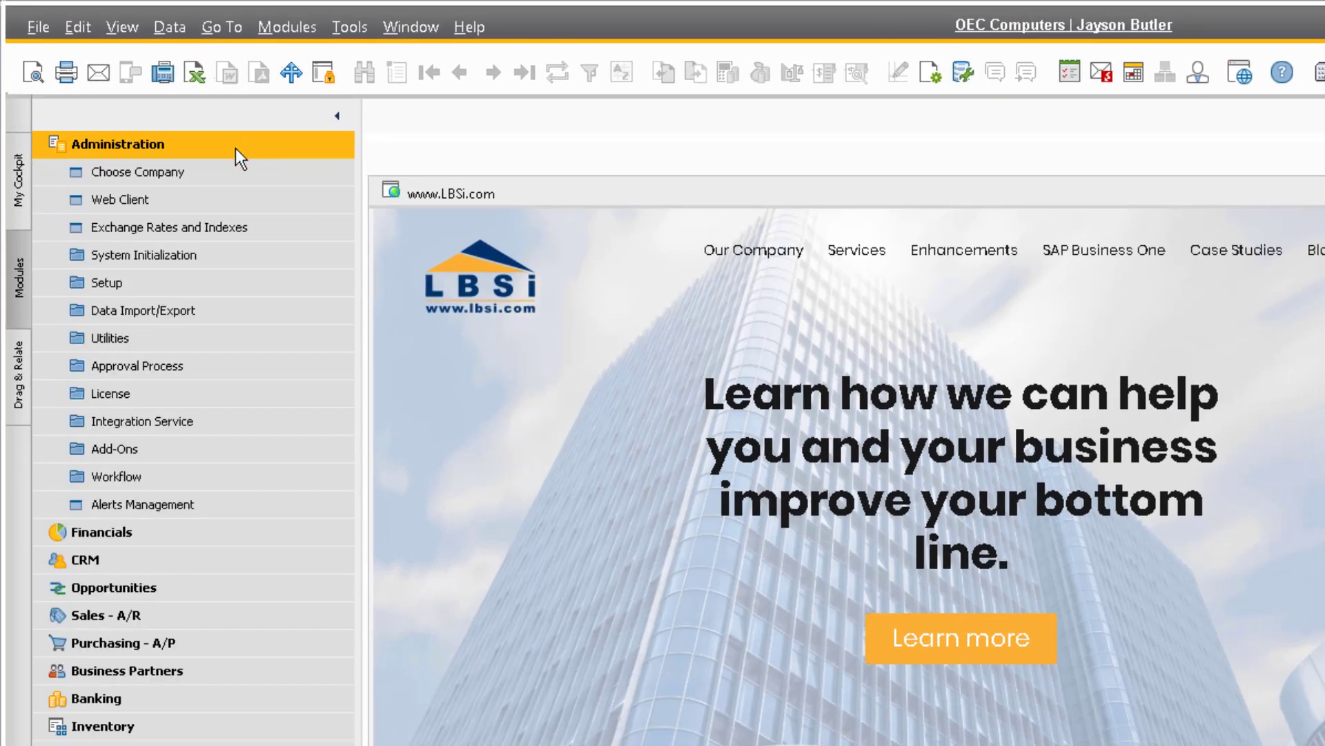
{"action": "left_click", "coordinate": [228, 254]}
{"action": "left_click", "coordinate": [237, 337]}
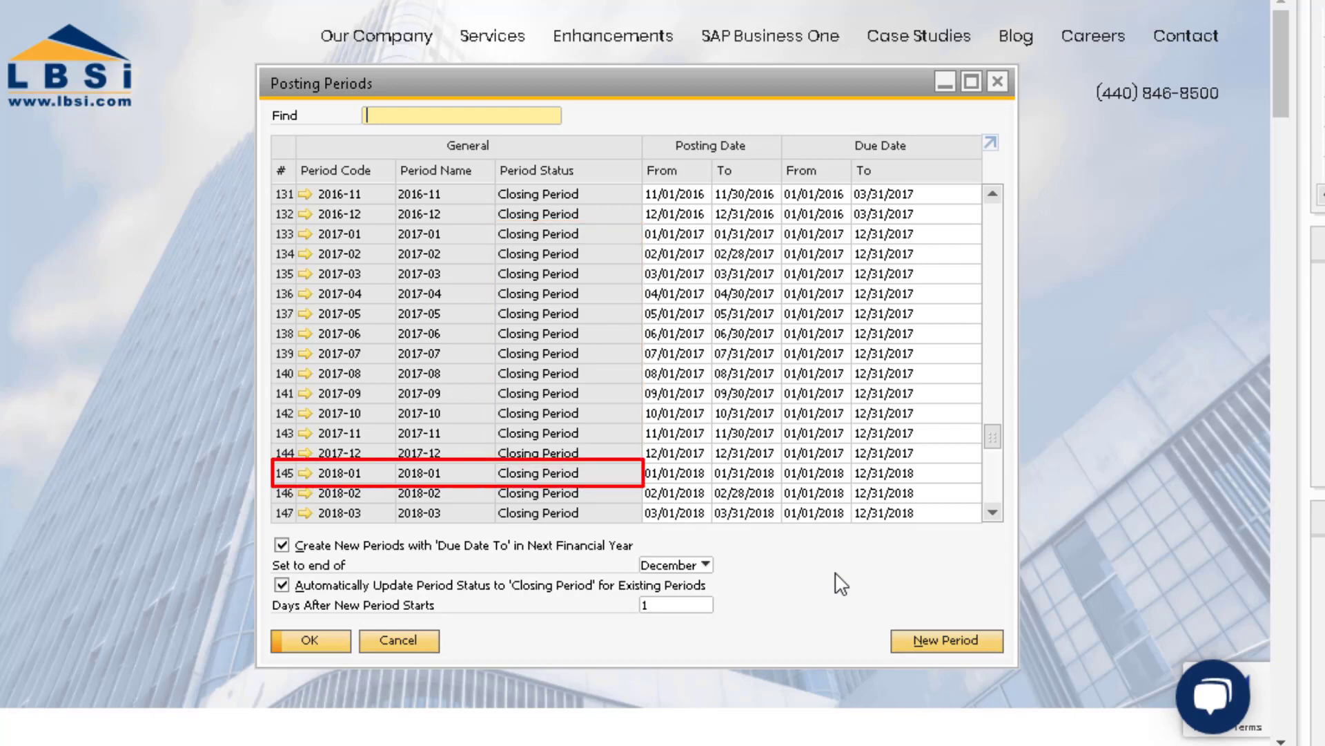
{"action": "left_click", "coordinate": [305, 234]}
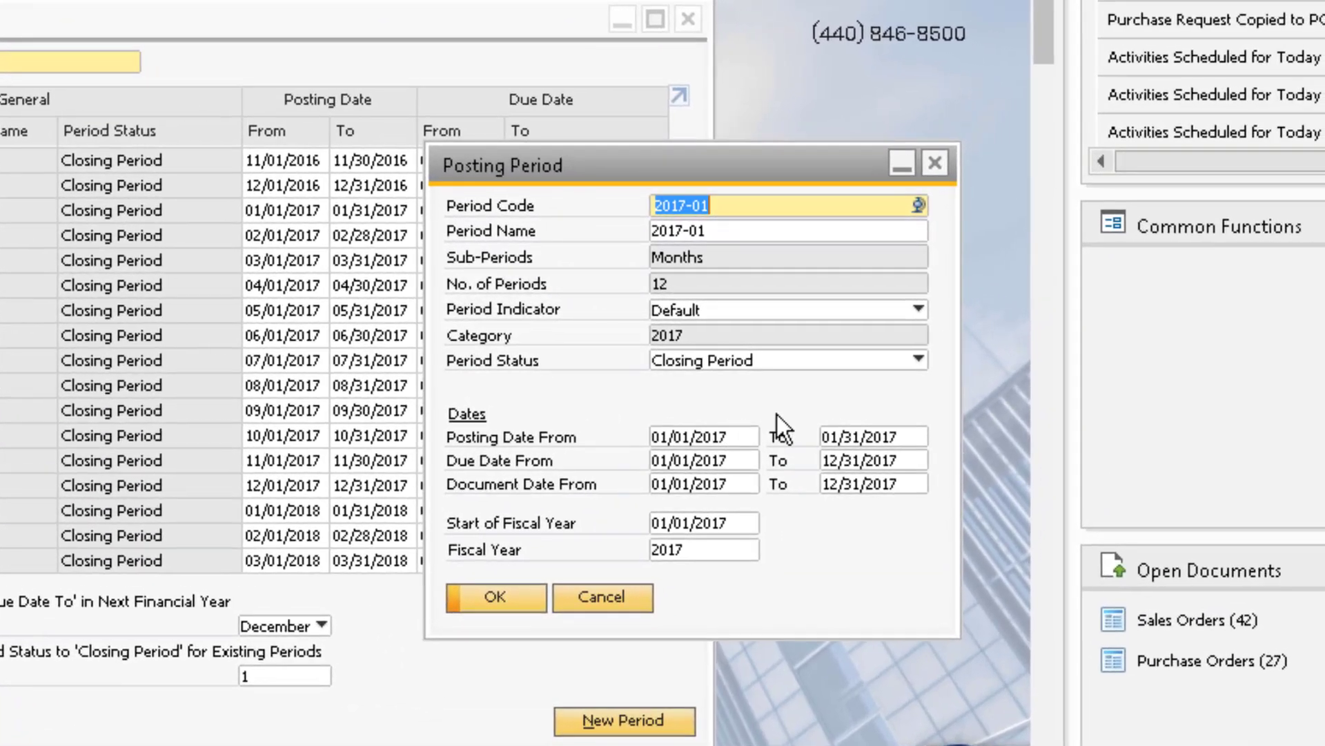
{"action": "left_click", "coordinate": [852, 364]}
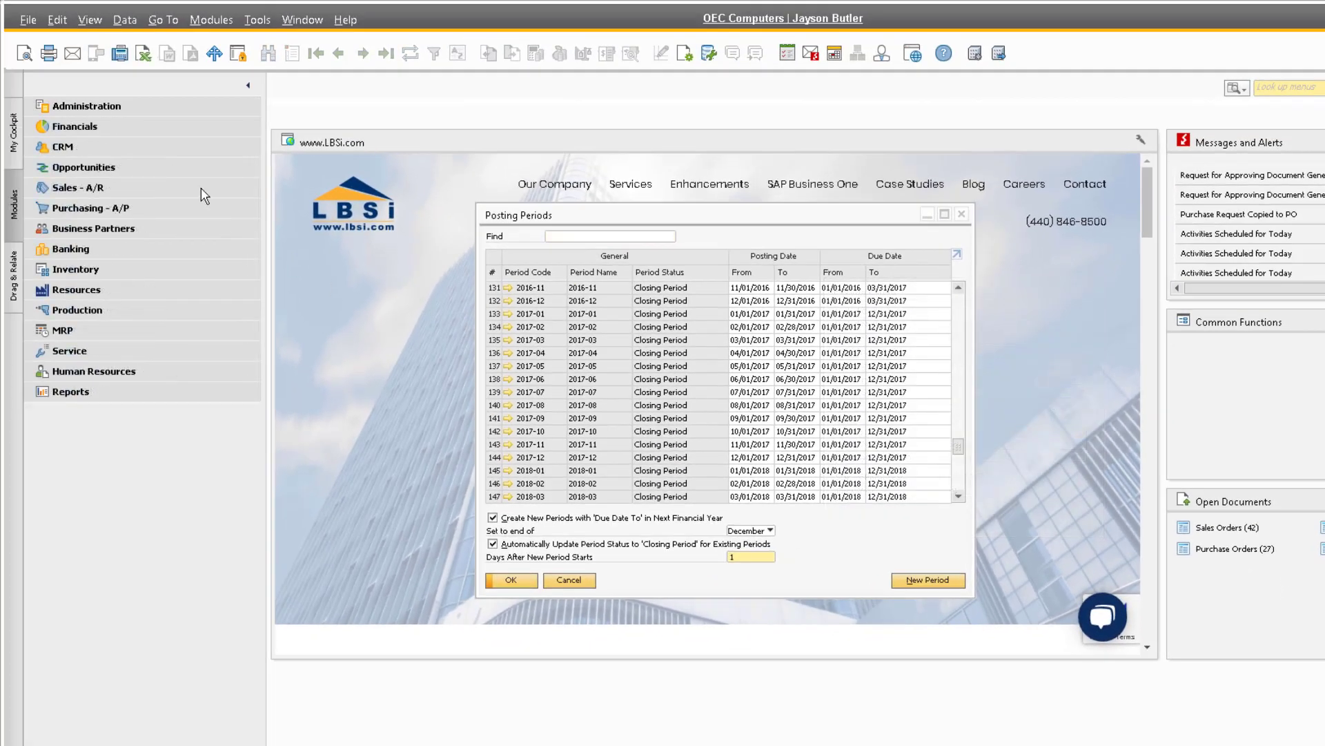
Step: Open General Authorizations and search 'period stat' to find Period Status: Closing Period
{"action": "left_click", "coordinate": [129, 108]}
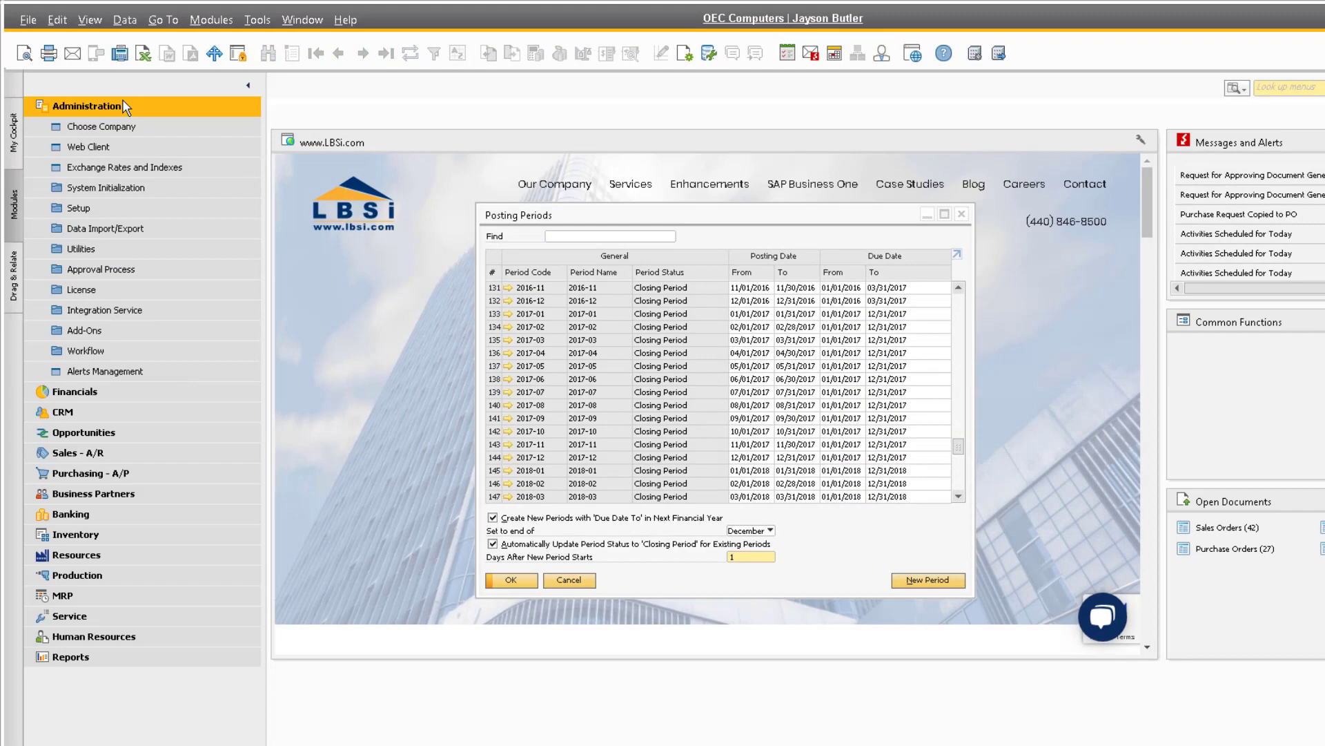
{"action": "left_click", "coordinate": [131, 187]}
{"action": "left_click", "coordinate": [138, 269]}
{"action": "left_click", "coordinate": [131, 289]}
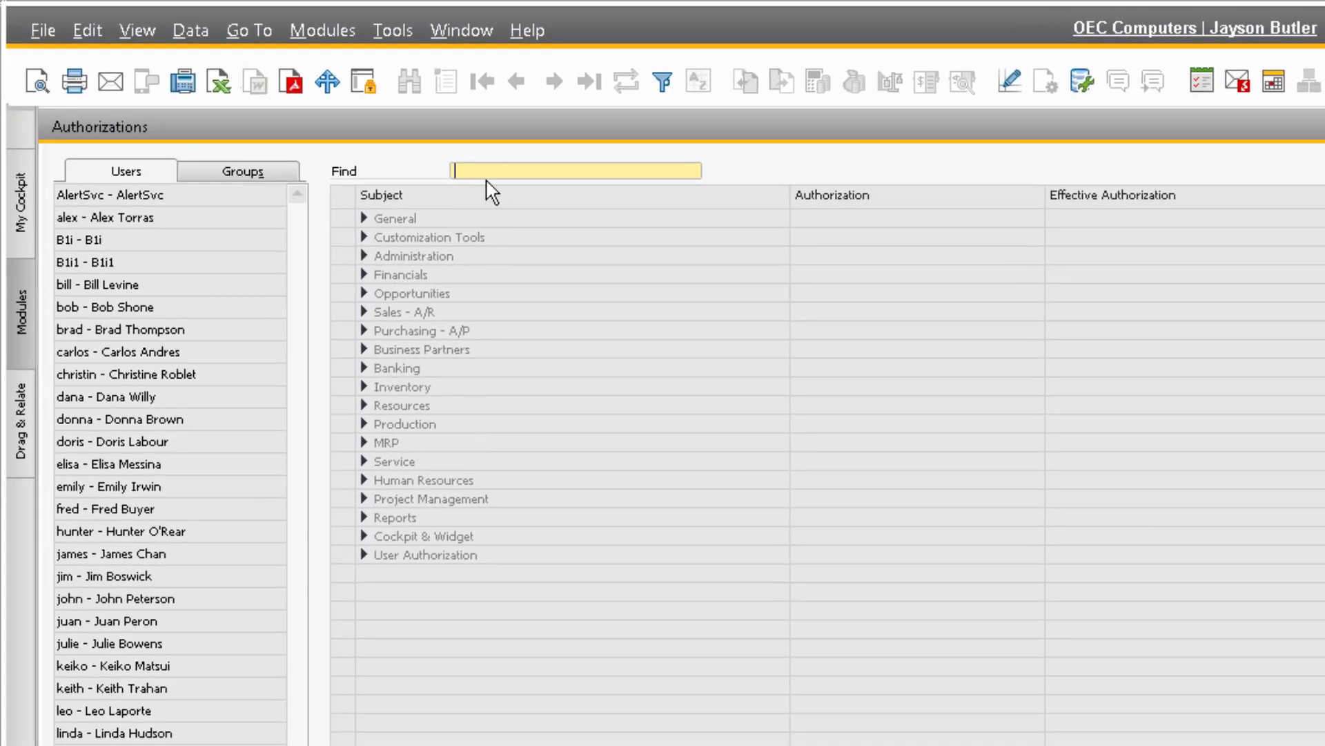
{"action": "type", "text": "period stat"}
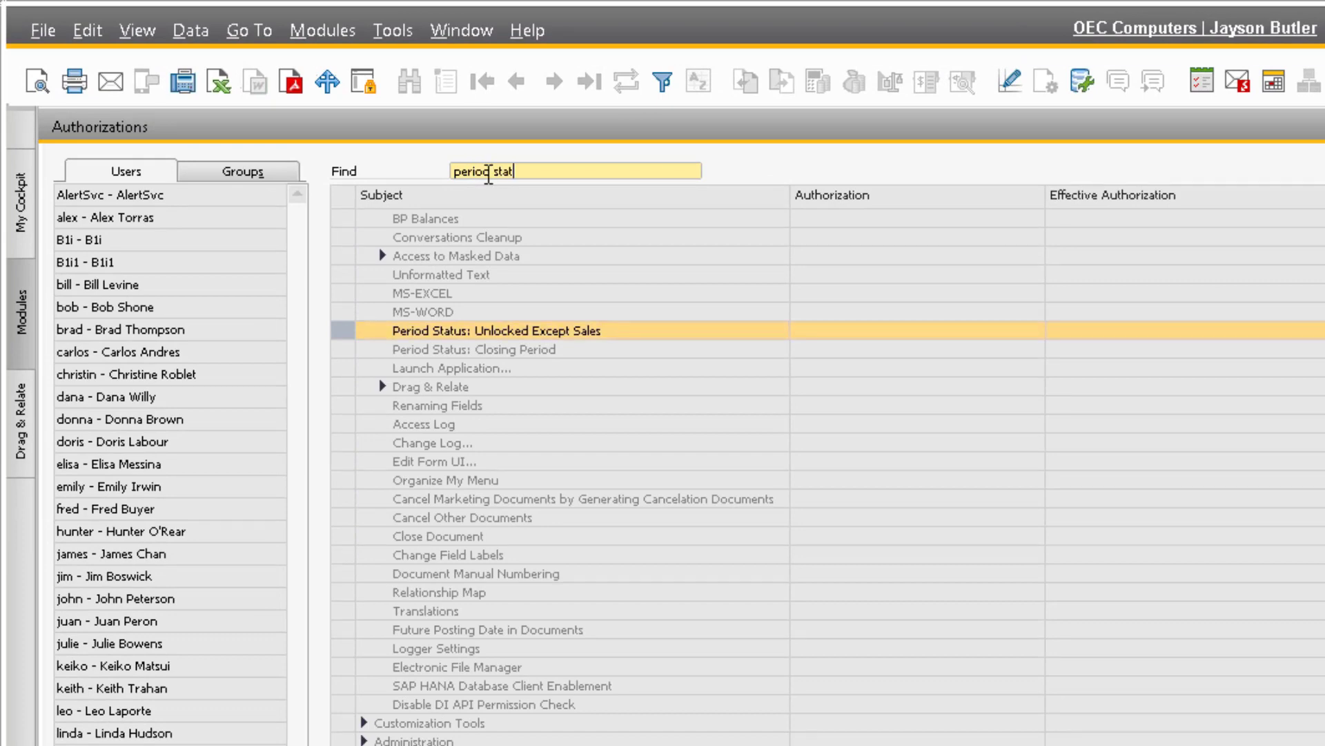
{"action": "key", "text": "Return"}
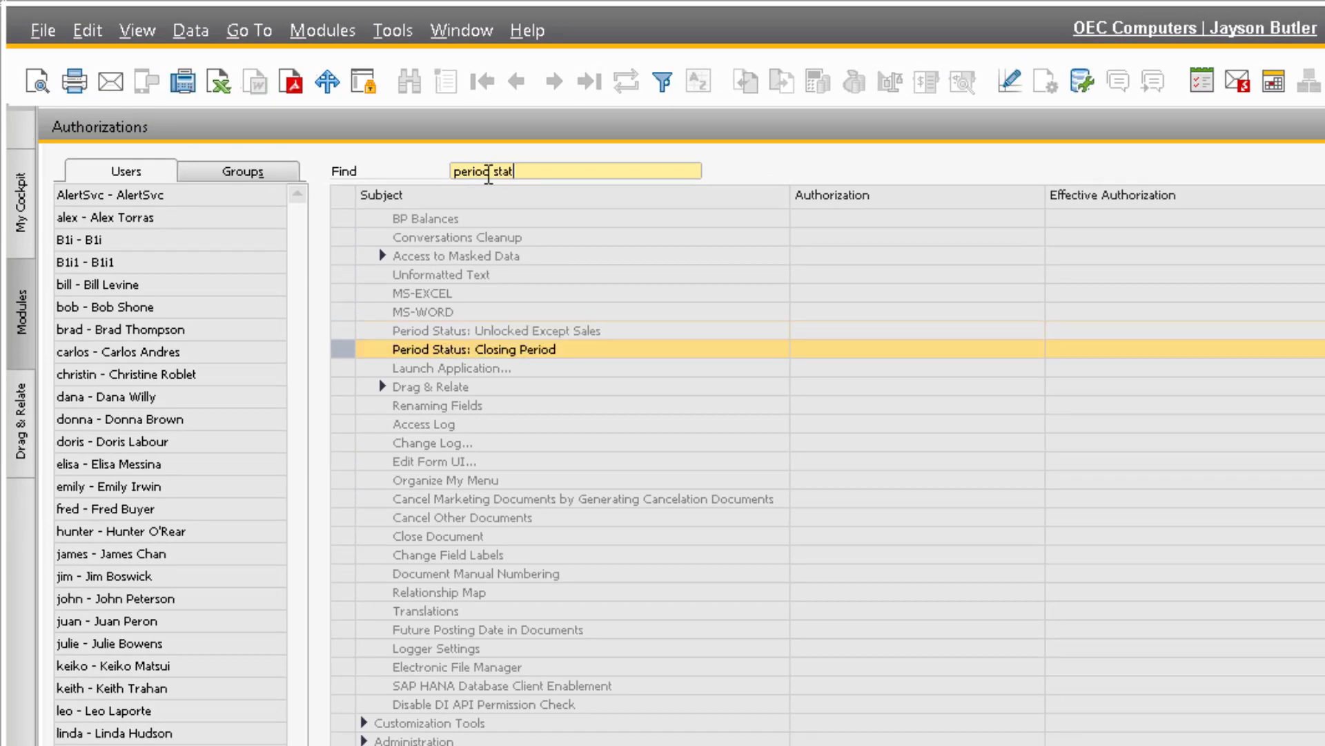
Step: Check the Closing Period authorization for each of four users
{"action": "left_click", "coordinate": [152, 422]}
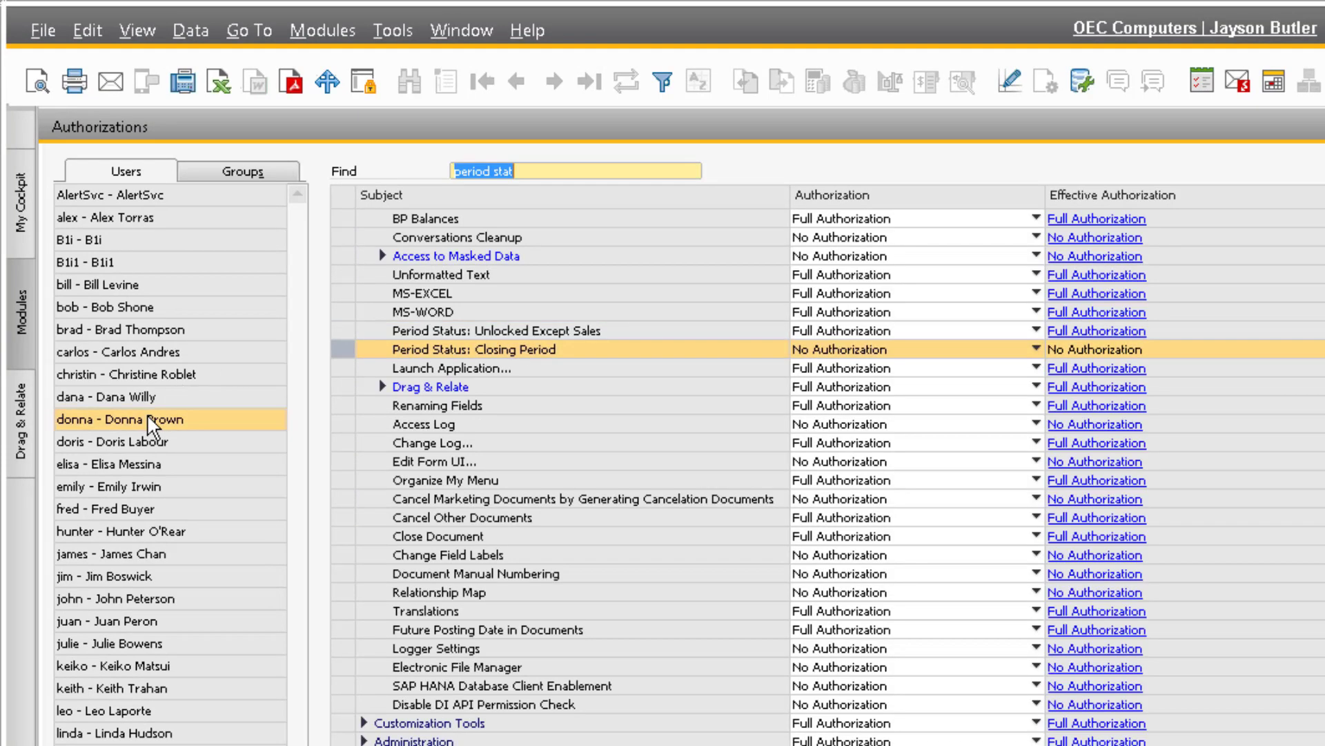
{"action": "left_click", "coordinate": [158, 443]}
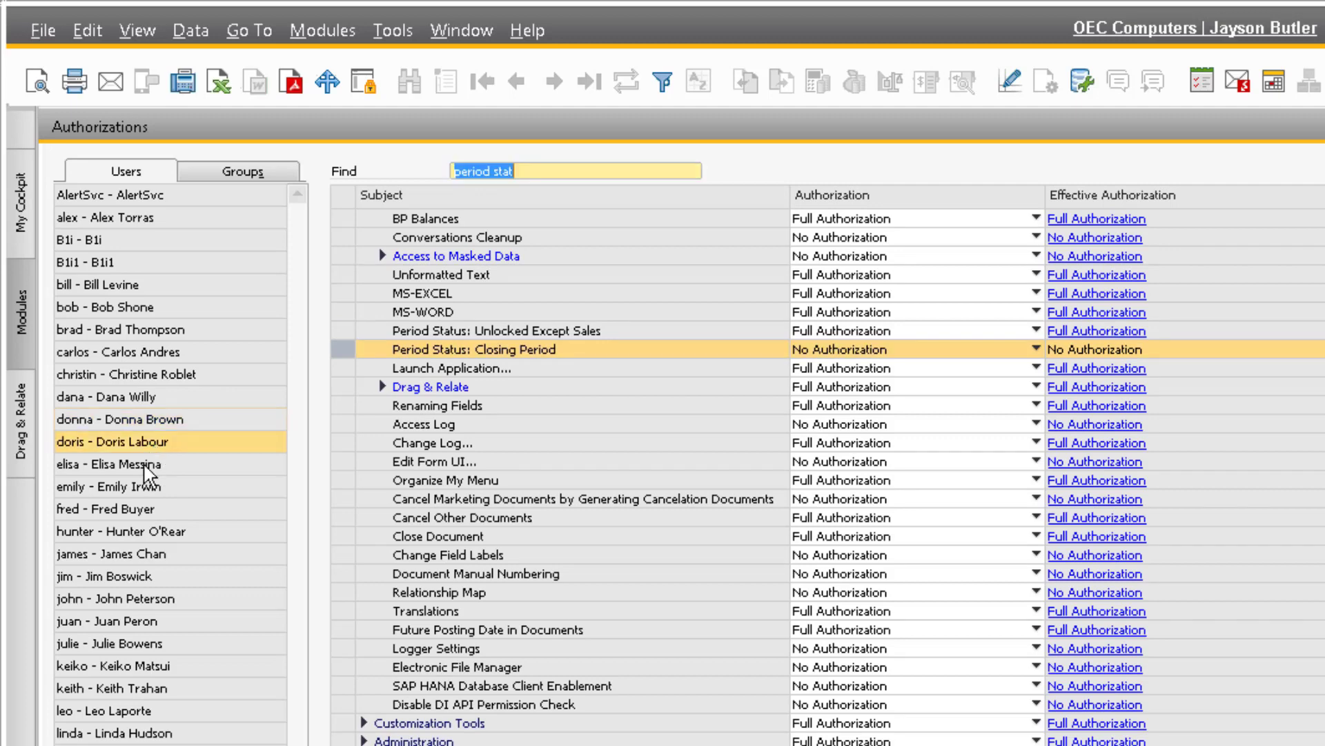
{"action": "left_click", "coordinate": [147, 463]}
{"action": "left_click", "coordinate": [152, 490]}
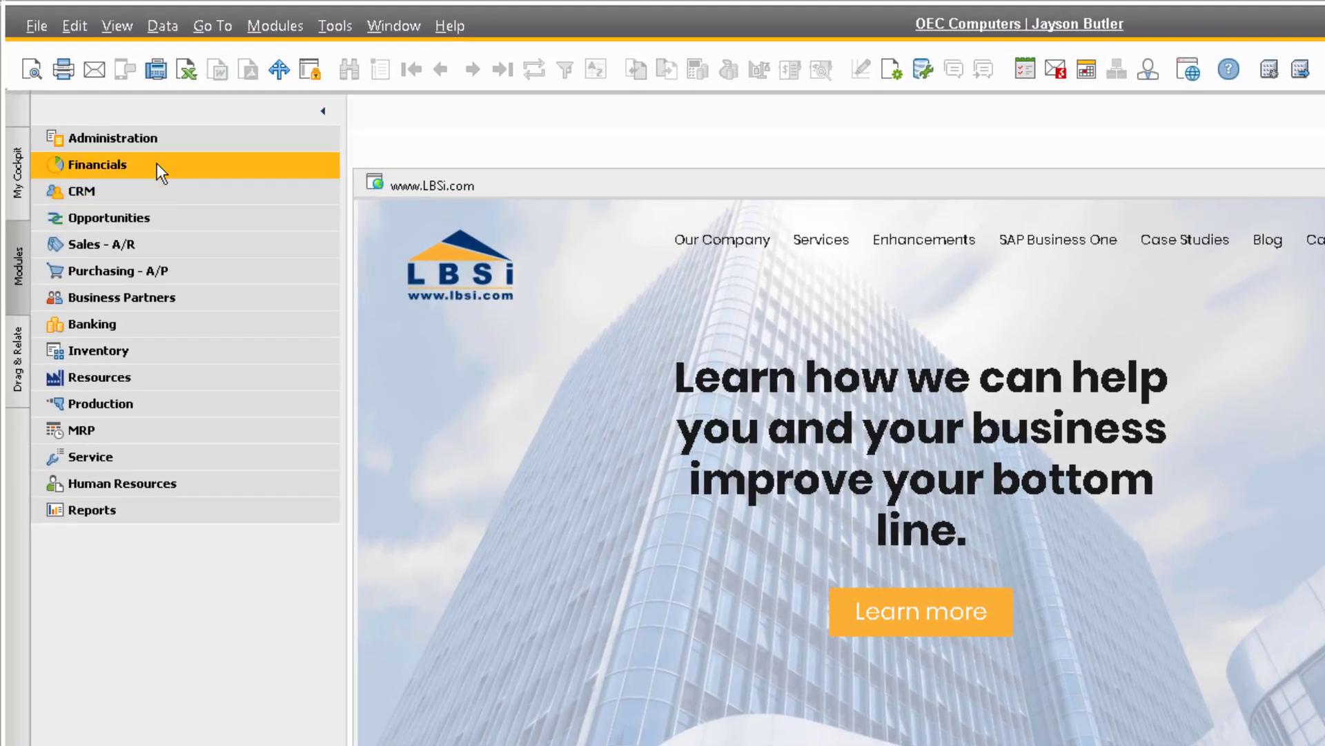
Step: Open the Financials journal vouchers list and scroll to voucher 82
{"action": "left_click", "coordinate": [156, 163]}
{"action": "left_click", "coordinate": [176, 268]}
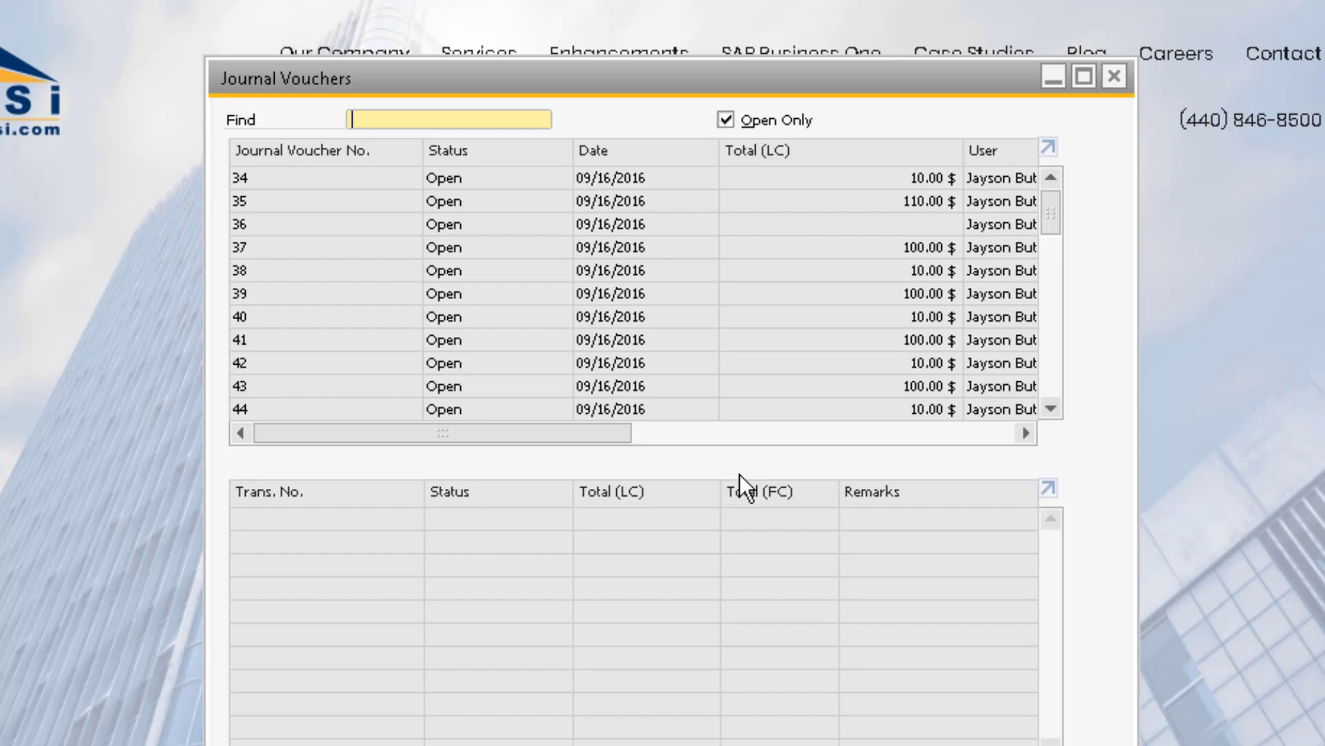
{"action": "scroll", "coordinate": [676, 301], "scroll_direction": "down", "scroll_amount": 3}
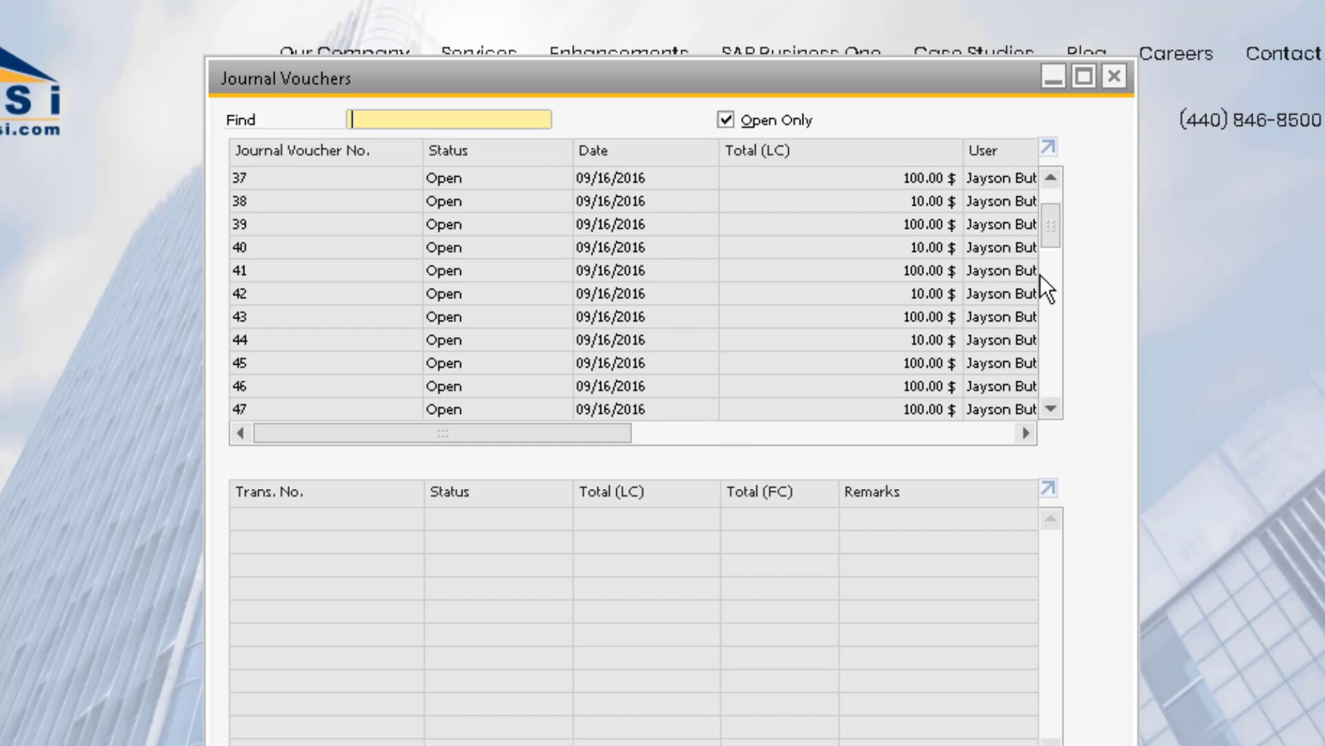
{"action": "left_click_drag", "start_coordinate": [1050, 236], "coordinate": [1057, 443]}
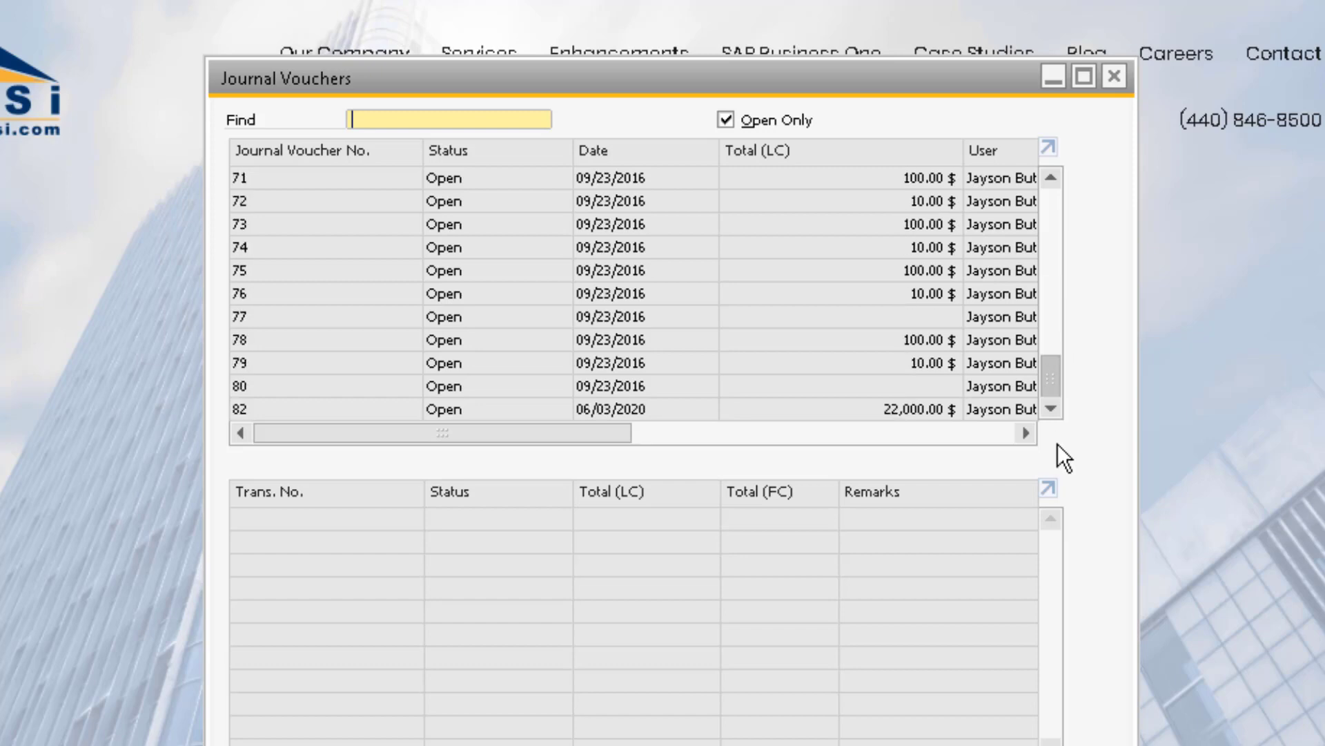
Step: Review transaction 1 of voucher 82, then post the voucher permanently
{"action": "left_click", "coordinate": [509, 408]}
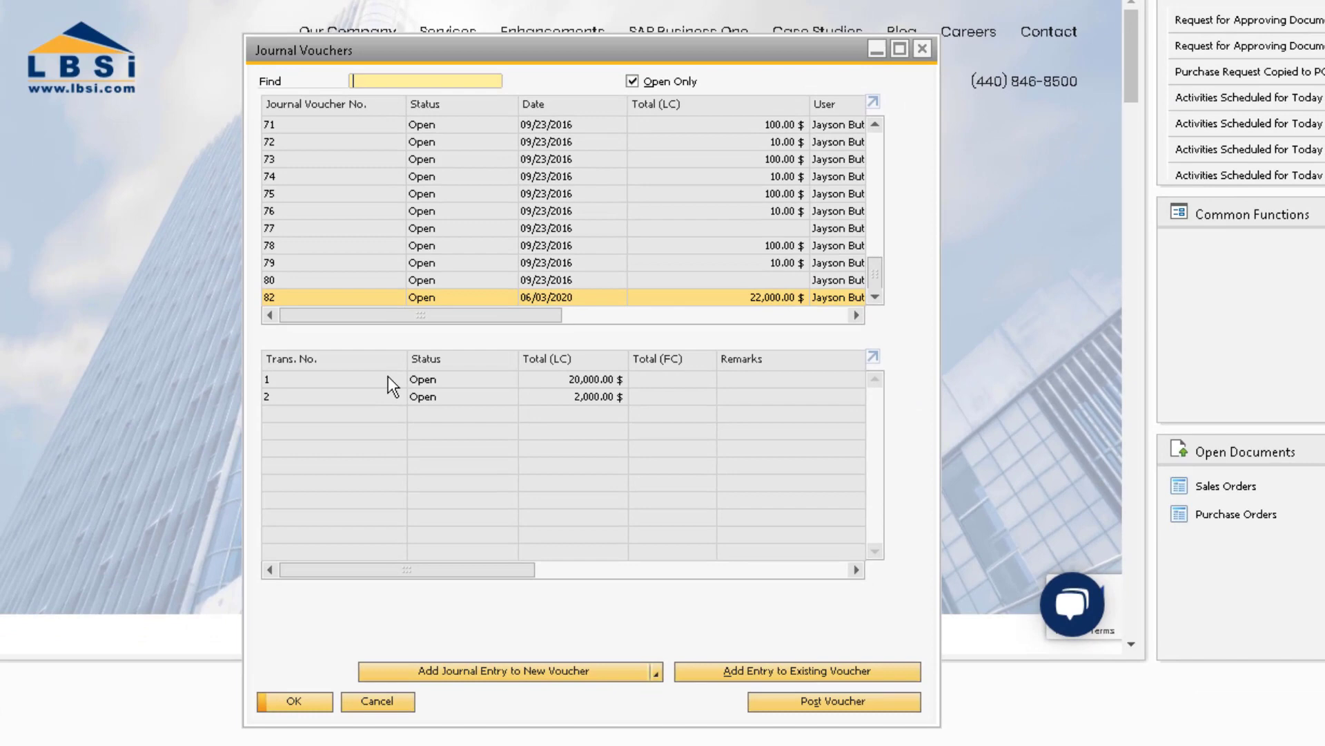
{"action": "double_click", "coordinate": [389, 400]}
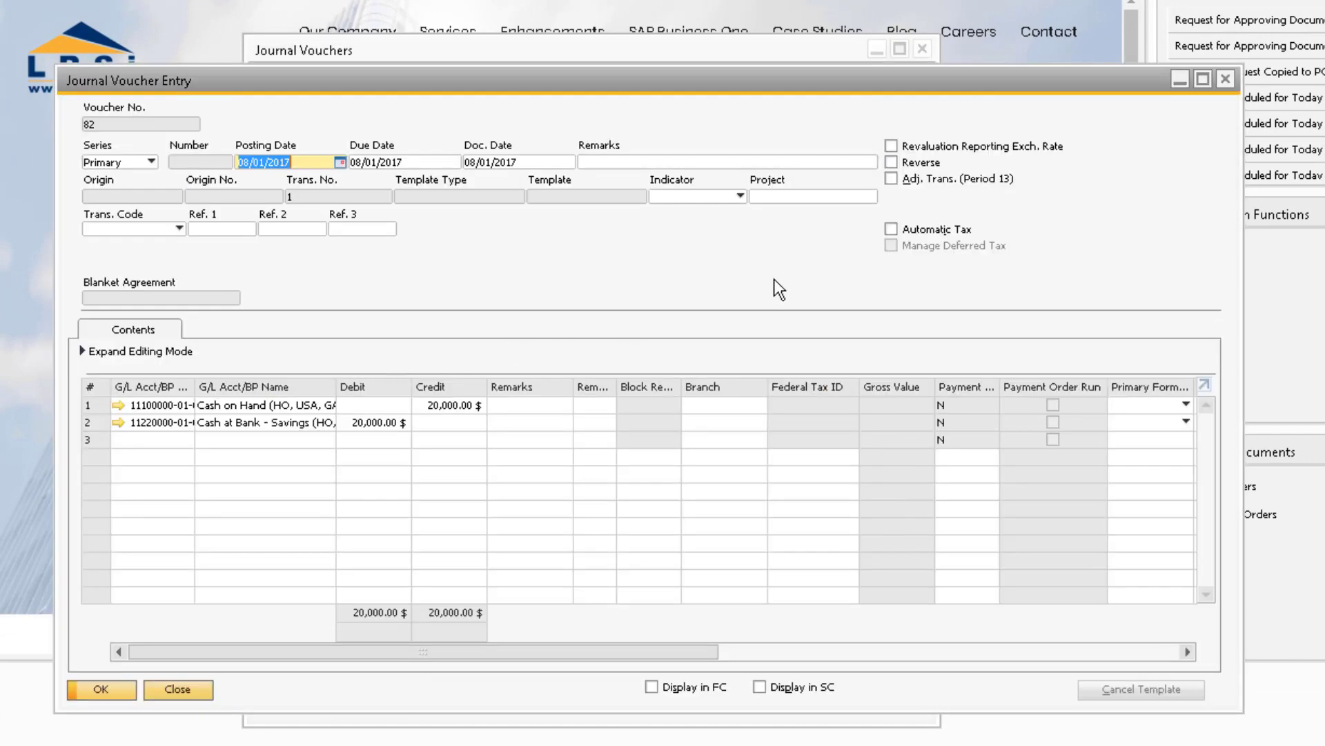
{"action": "left_click", "coordinate": [1227, 80]}
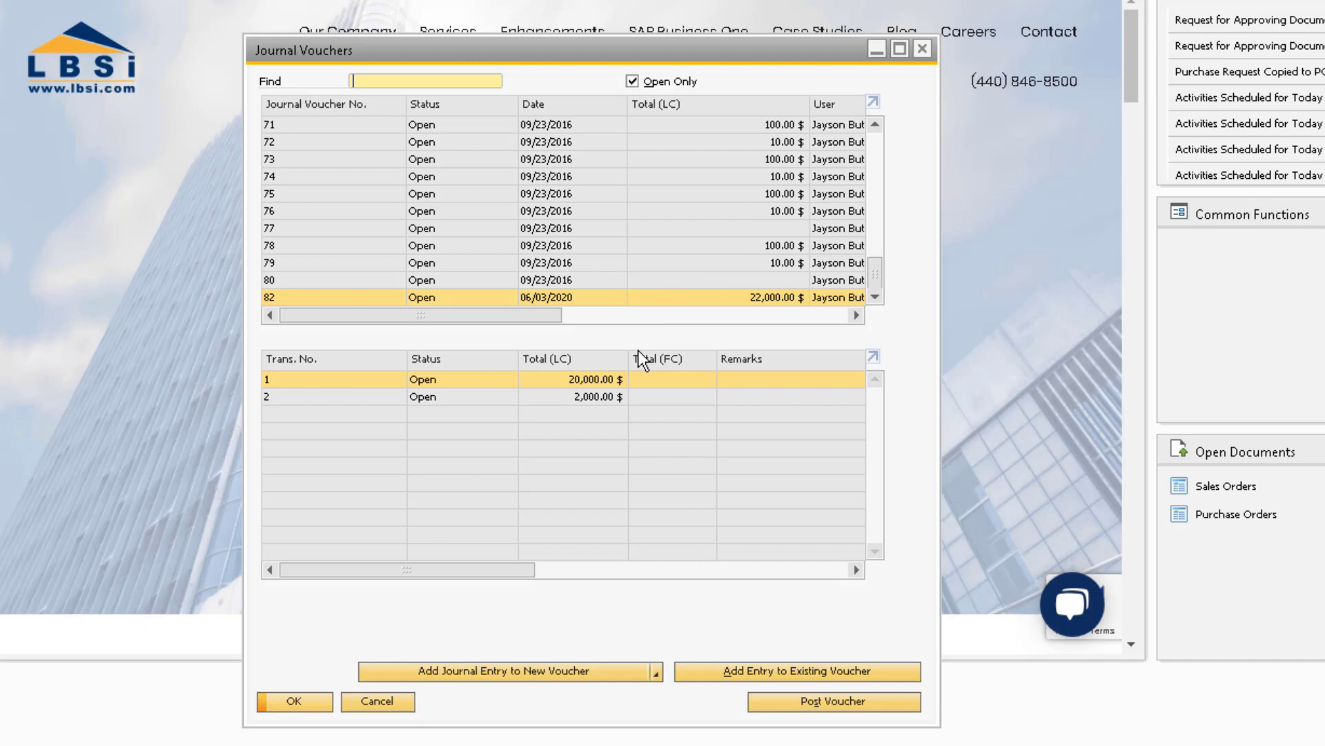
{"action": "left_click", "coordinate": [875, 699]}
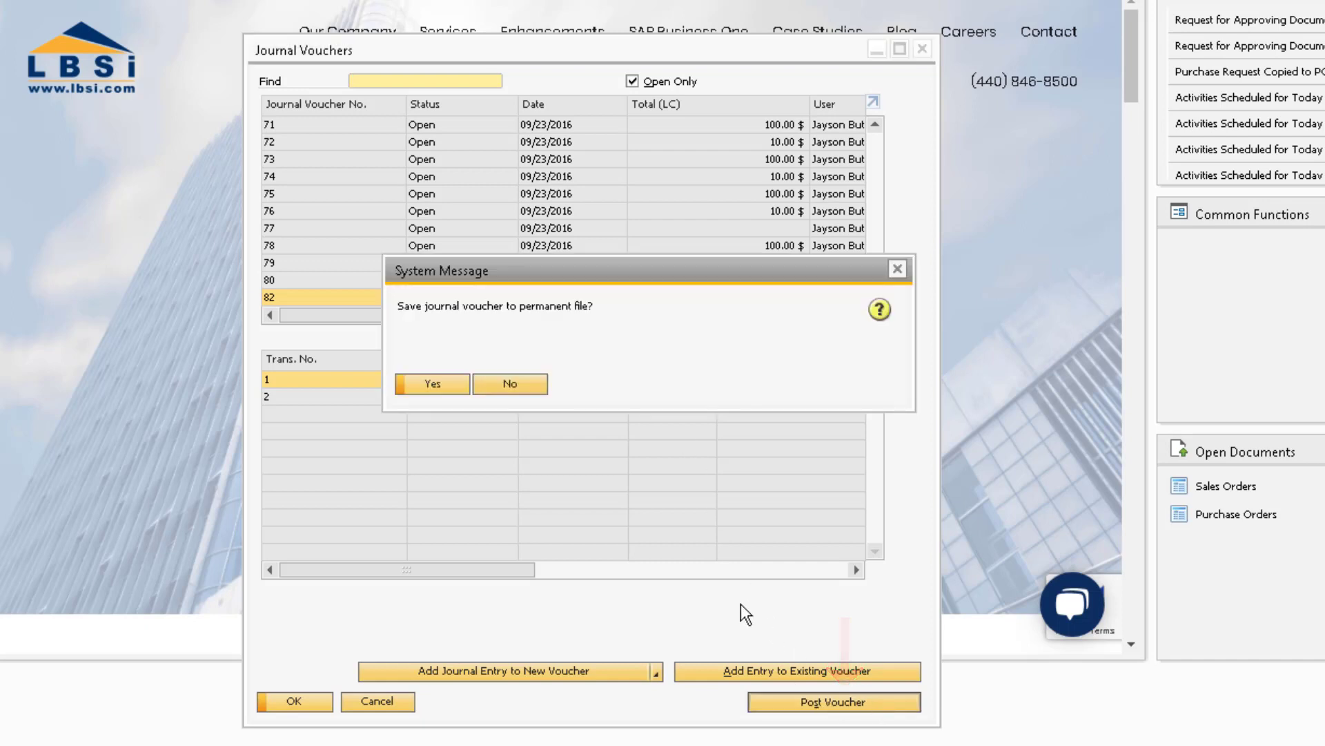
{"action": "left_click", "coordinate": [447, 388]}
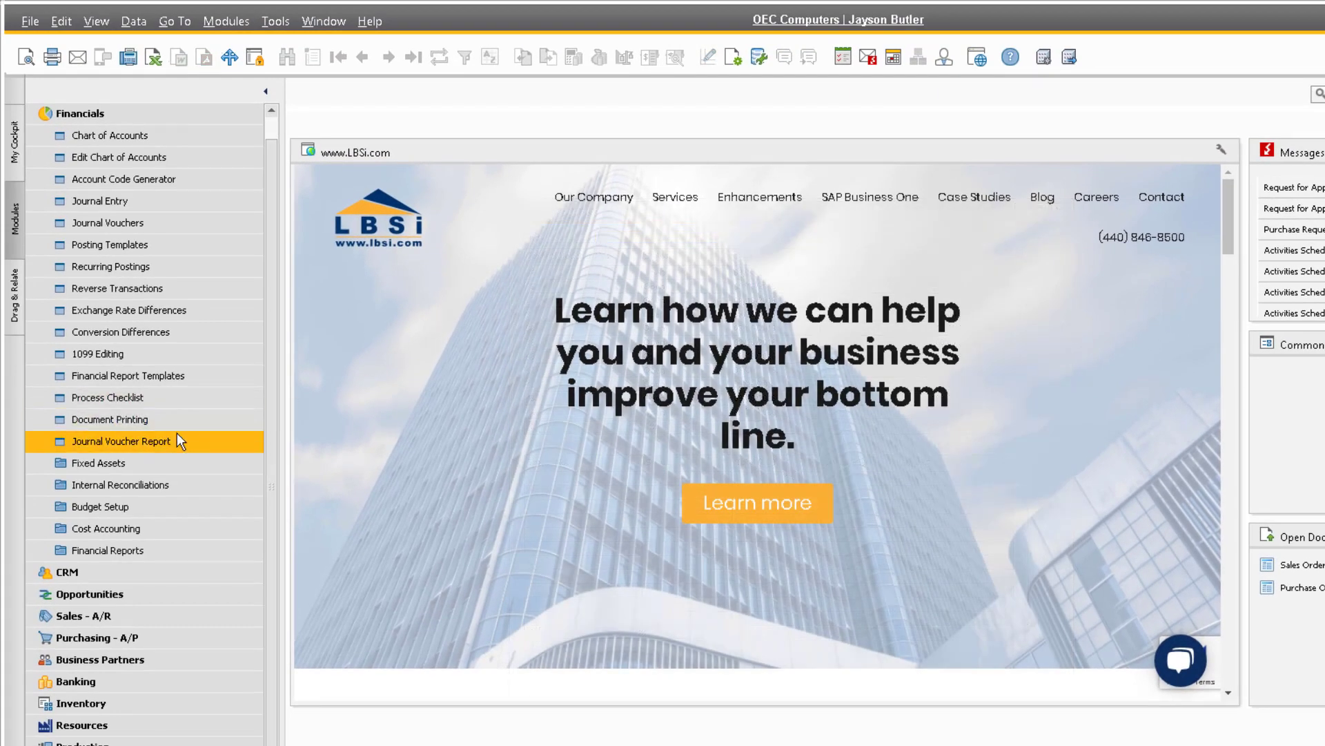
Step: Run the Journal Voucher Report for 01/01/2017 to 12/31/2017
{"action": "left_click", "coordinate": [155, 439]}
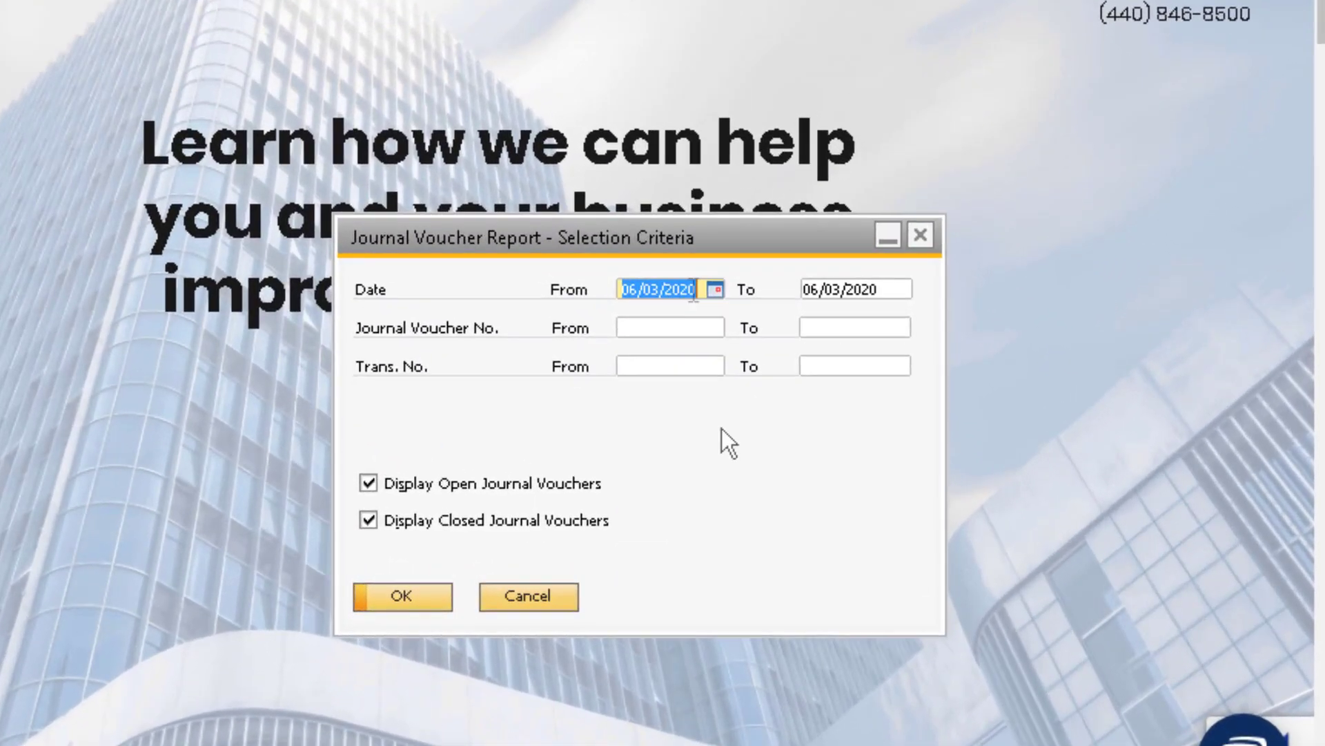
{"action": "double_click", "coordinate": [860, 393]}
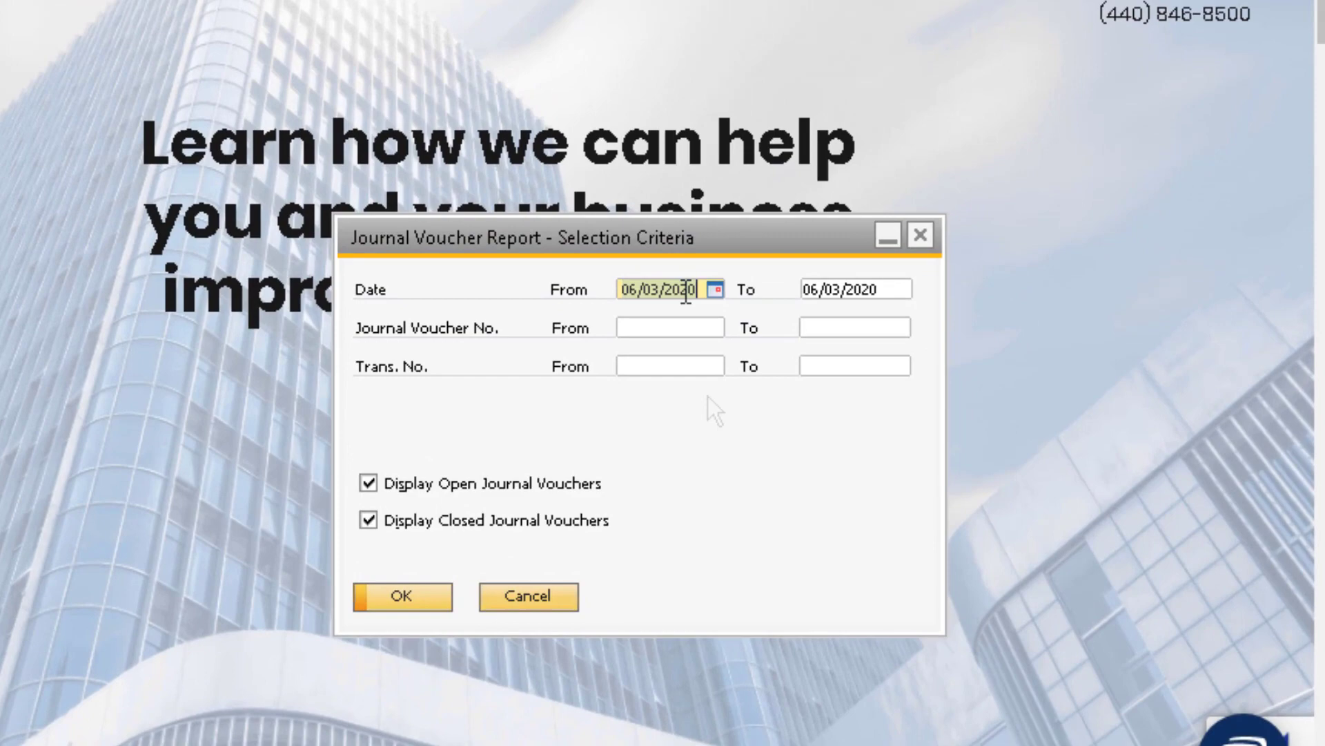
{"action": "type", "text": "01/01/2017"}
{"action": "key", "text": "Tab"}
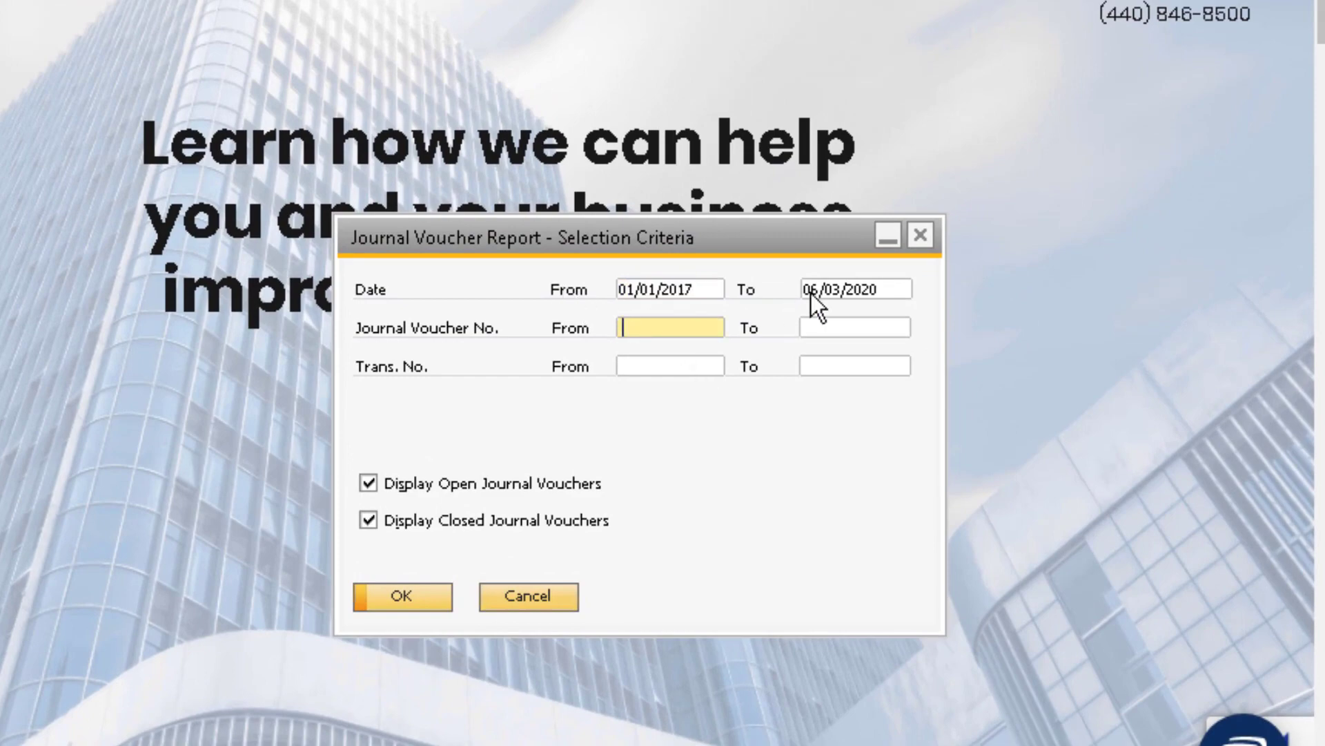
{"action": "left_click", "coordinate": [811, 293]}
{"action": "type", "text": "123117"}
{"action": "key", "text": "Tab"}
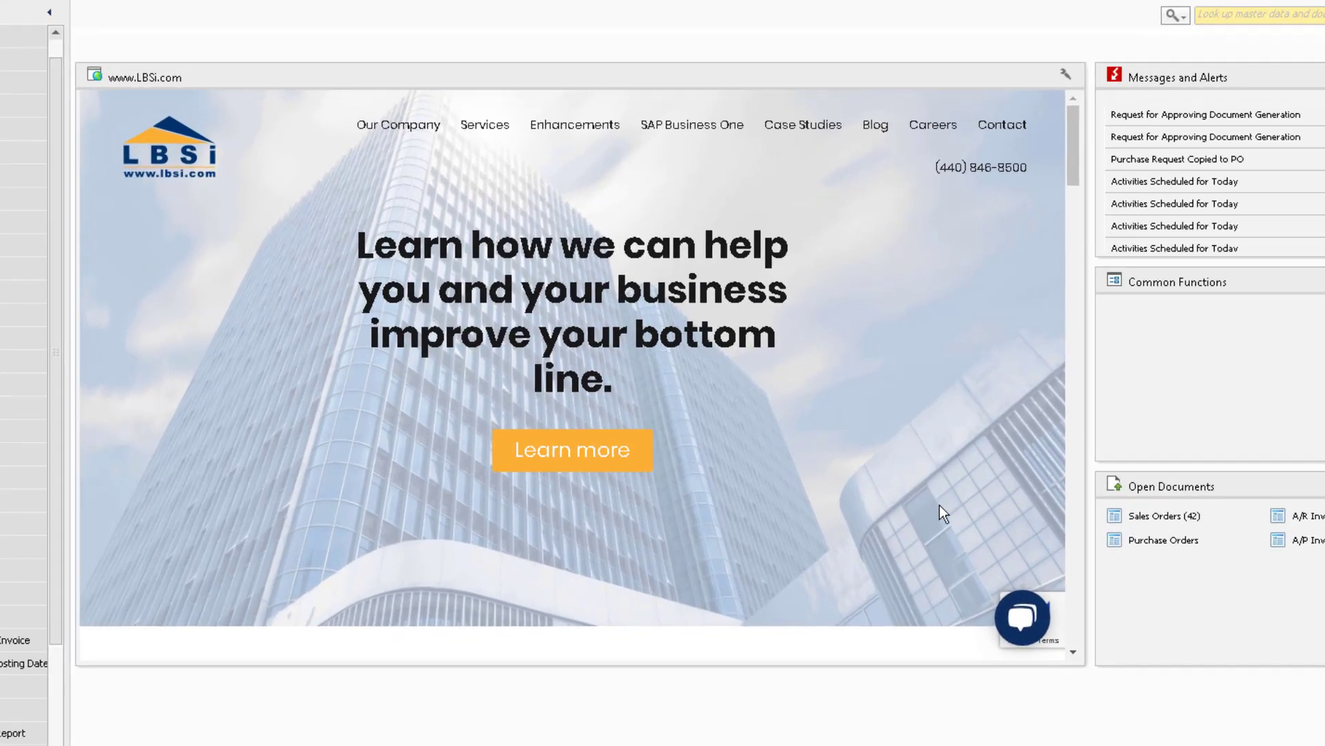
Step: Show open A/P Invoices instead of sales orders in the Open Items List
{"action": "left_click", "coordinate": [1135, 517]}
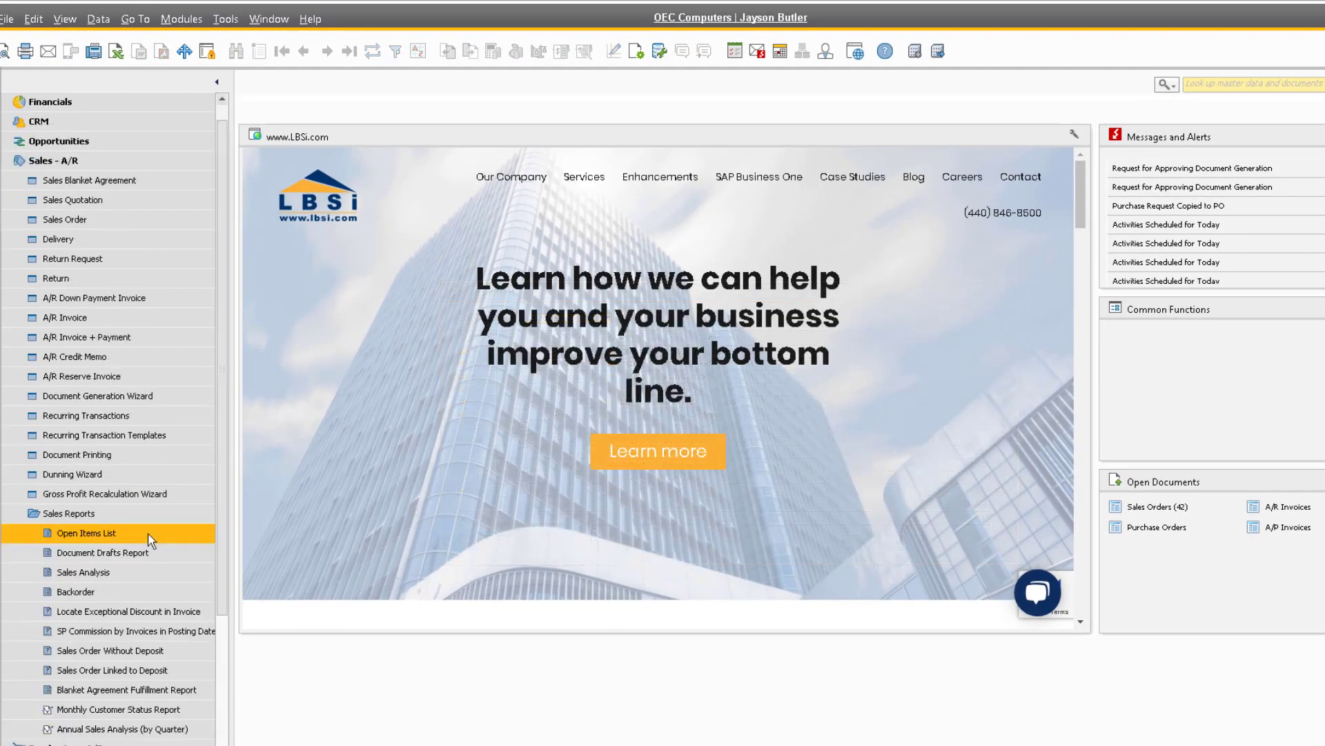
{"action": "left_click", "coordinate": [149, 535]}
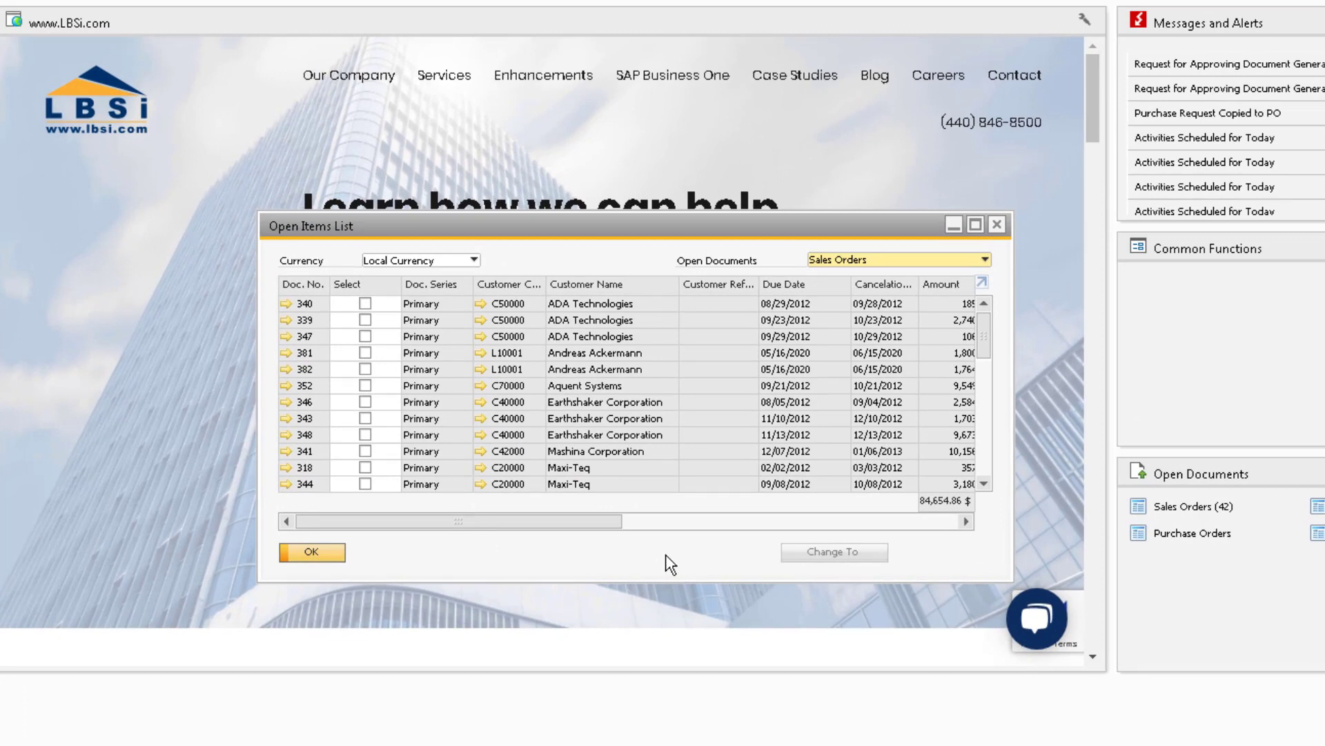
{"action": "left_click", "coordinate": [901, 260]}
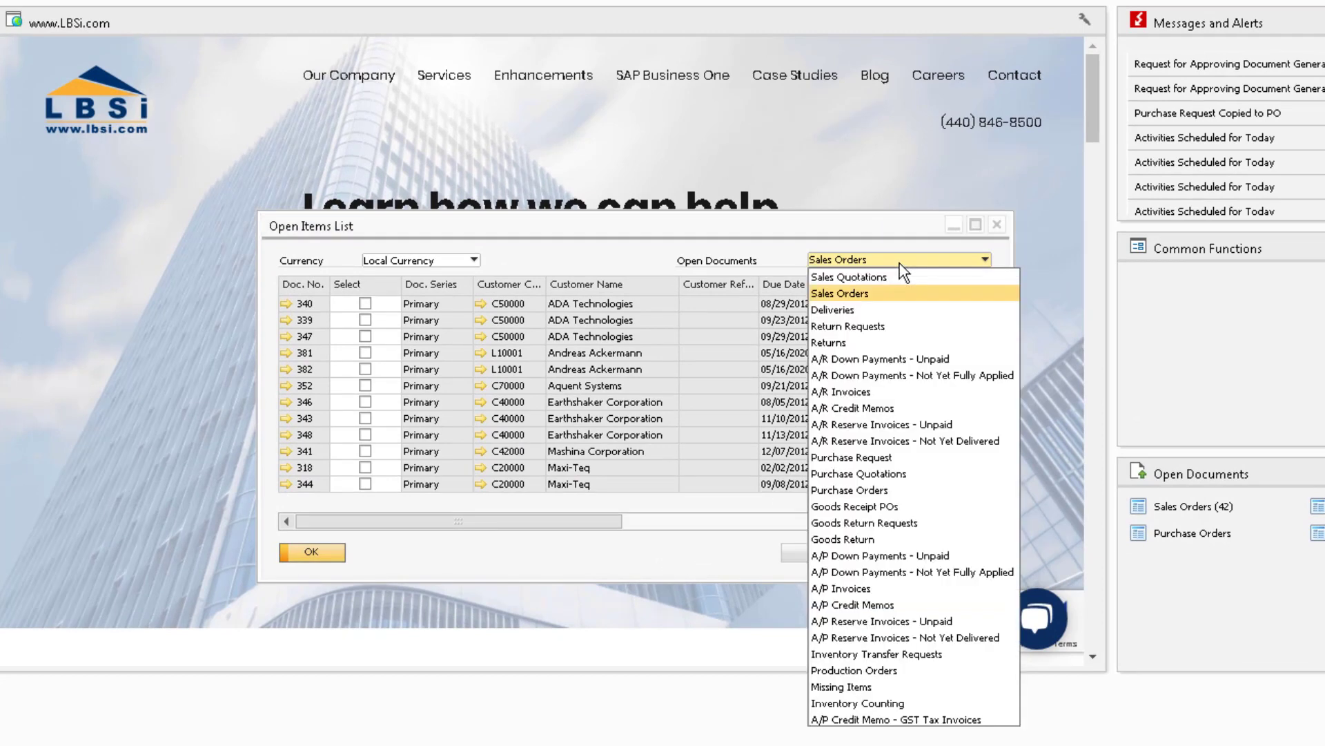
{"action": "left_click", "coordinate": [885, 588]}
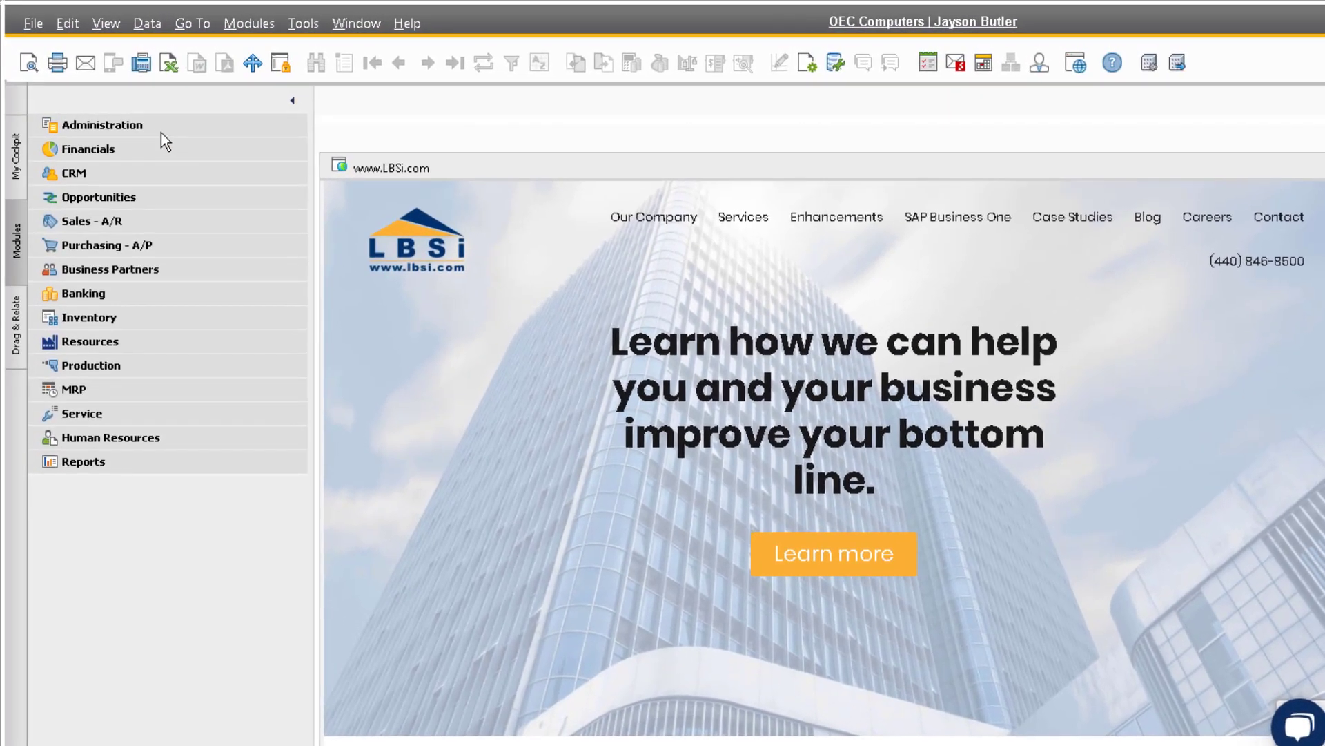
Step: Launch Period-End Closing from Administration > Utilities
{"action": "left_click", "coordinate": [126, 102]}
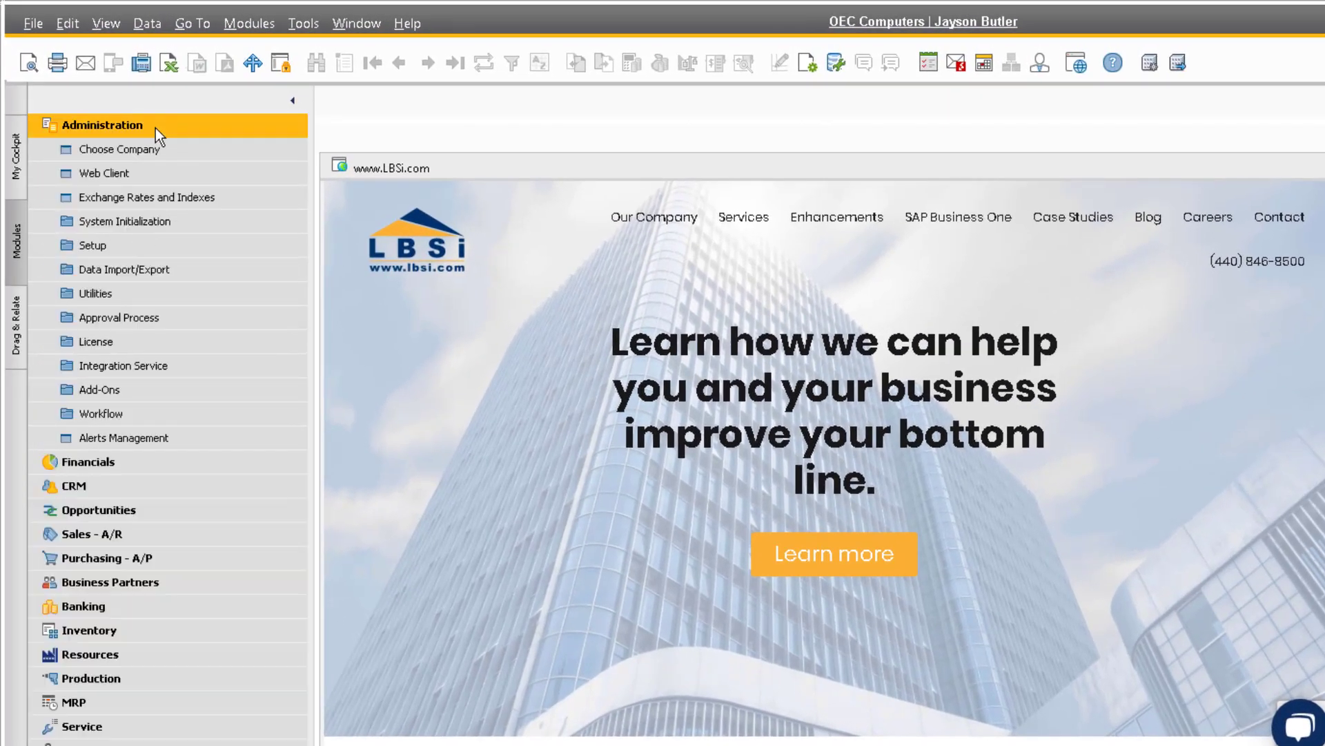
{"action": "left_click", "coordinate": [143, 288]}
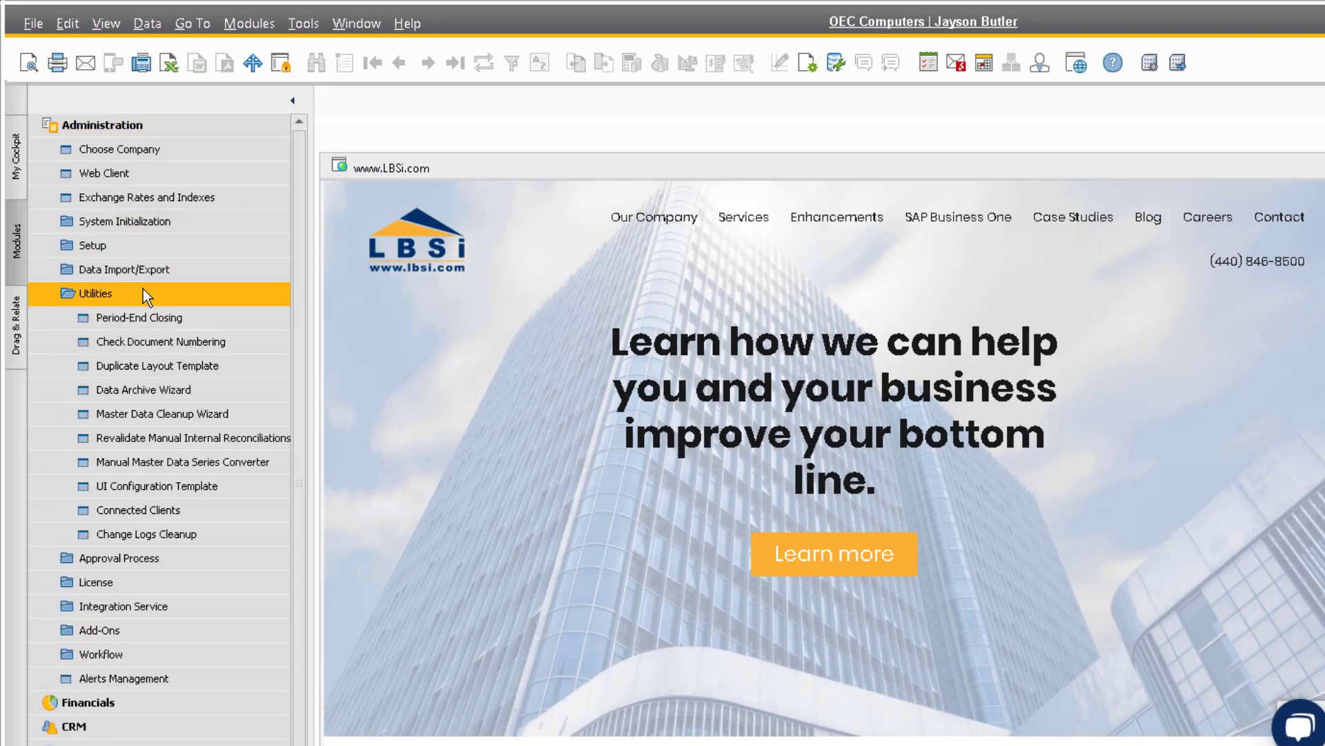
{"action": "left_click", "coordinate": [225, 318]}
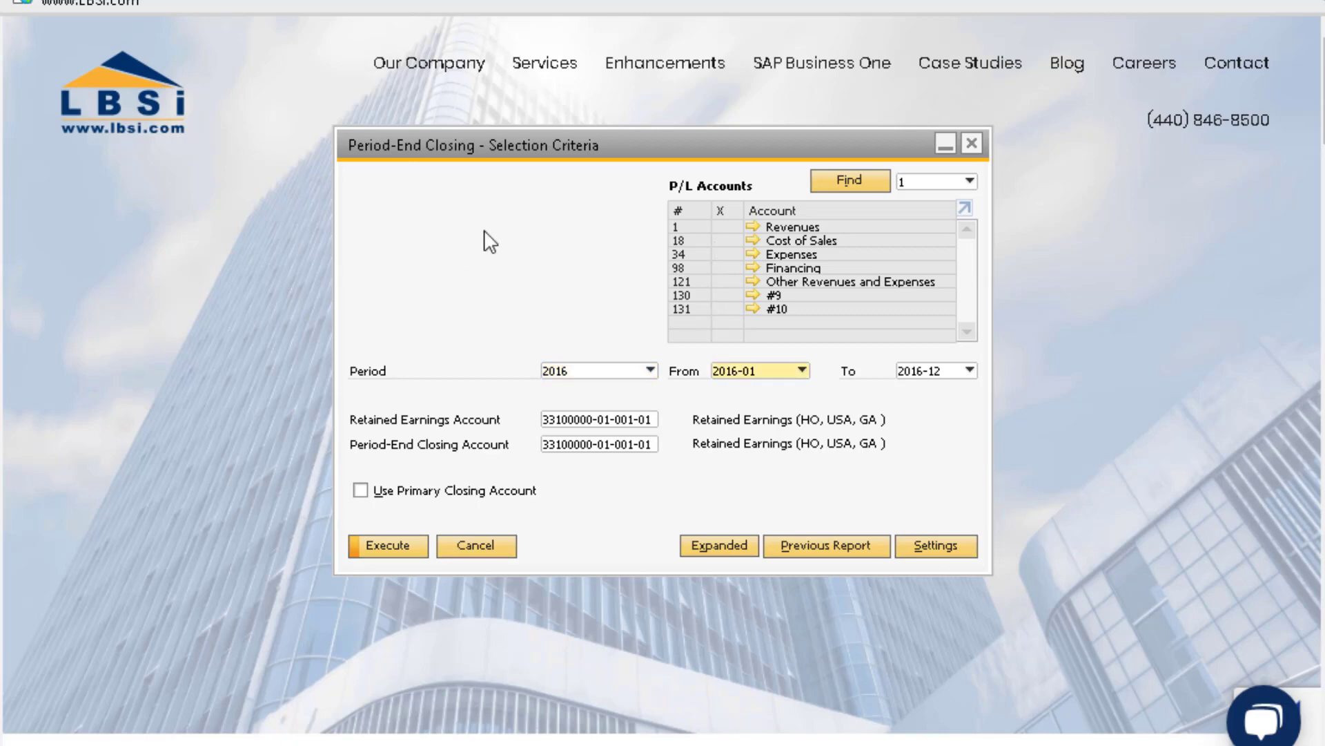
Step: Select all P/L account groups, set period 2017 from 2017-01 to 2017-12, and execute
{"action": "left_click", "coordinate": [733, 210]}
{"action": "left_click", "coordinate": [624, 369]}
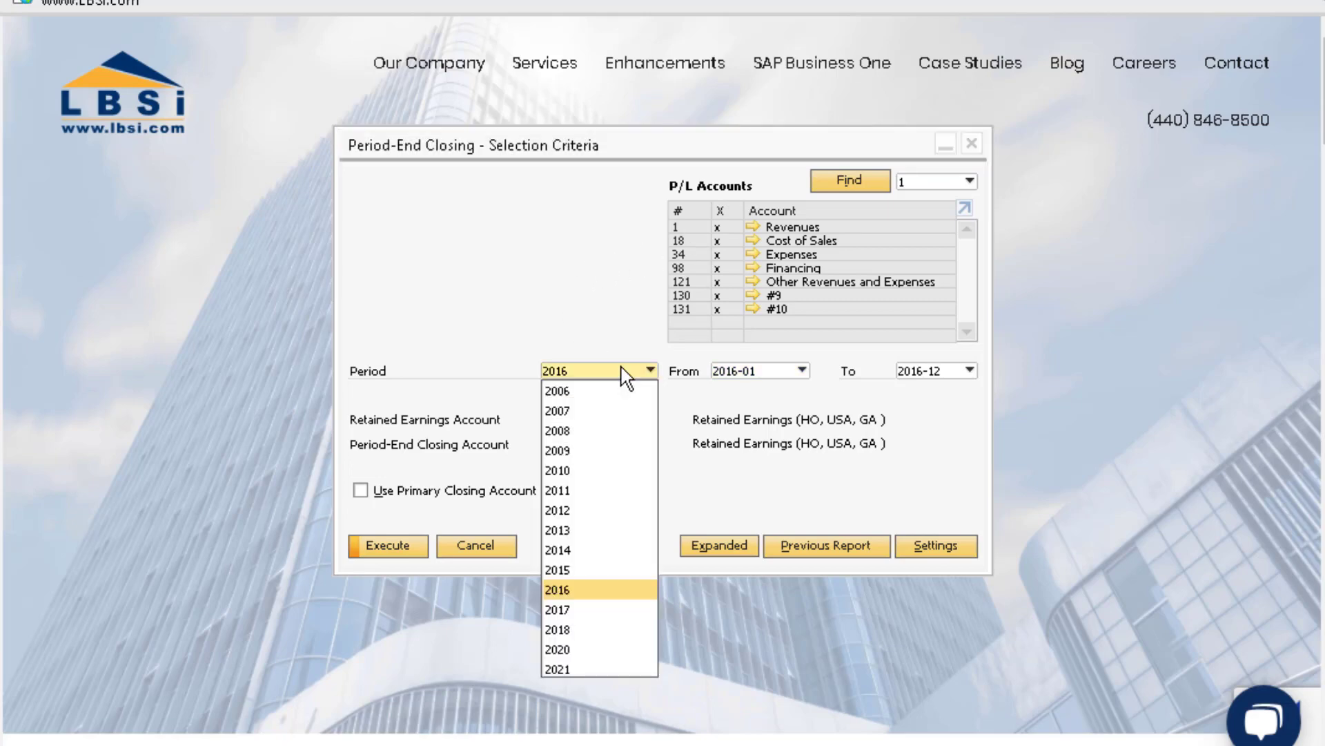
{"action": "left_click", "coordinate": [573, 610]}
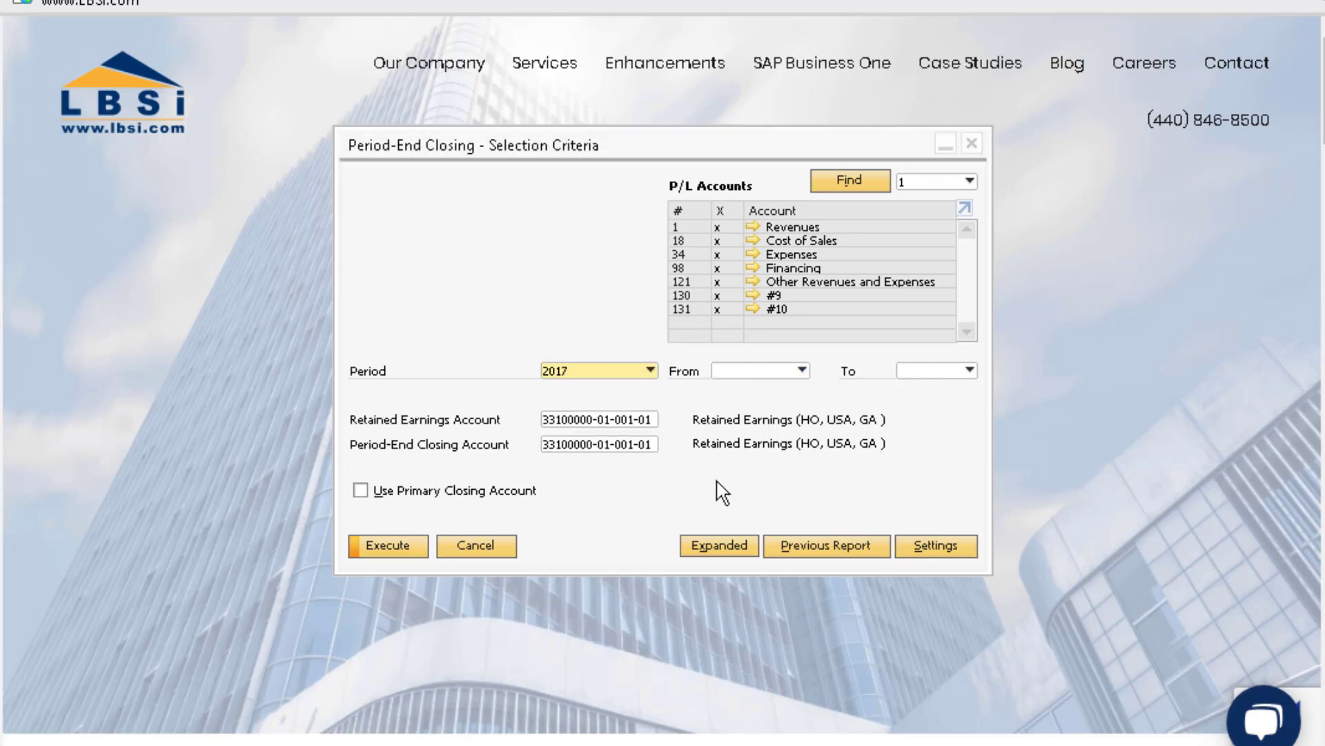
{"action": "left_click", "coordinate": [801, 371]}
{"action": "left_click", "coordinate": [786, 391]}
{"action": "left_click", "coordinate": [914, 373]}
{"action": "left_click", "coordinate": [925, 608]}
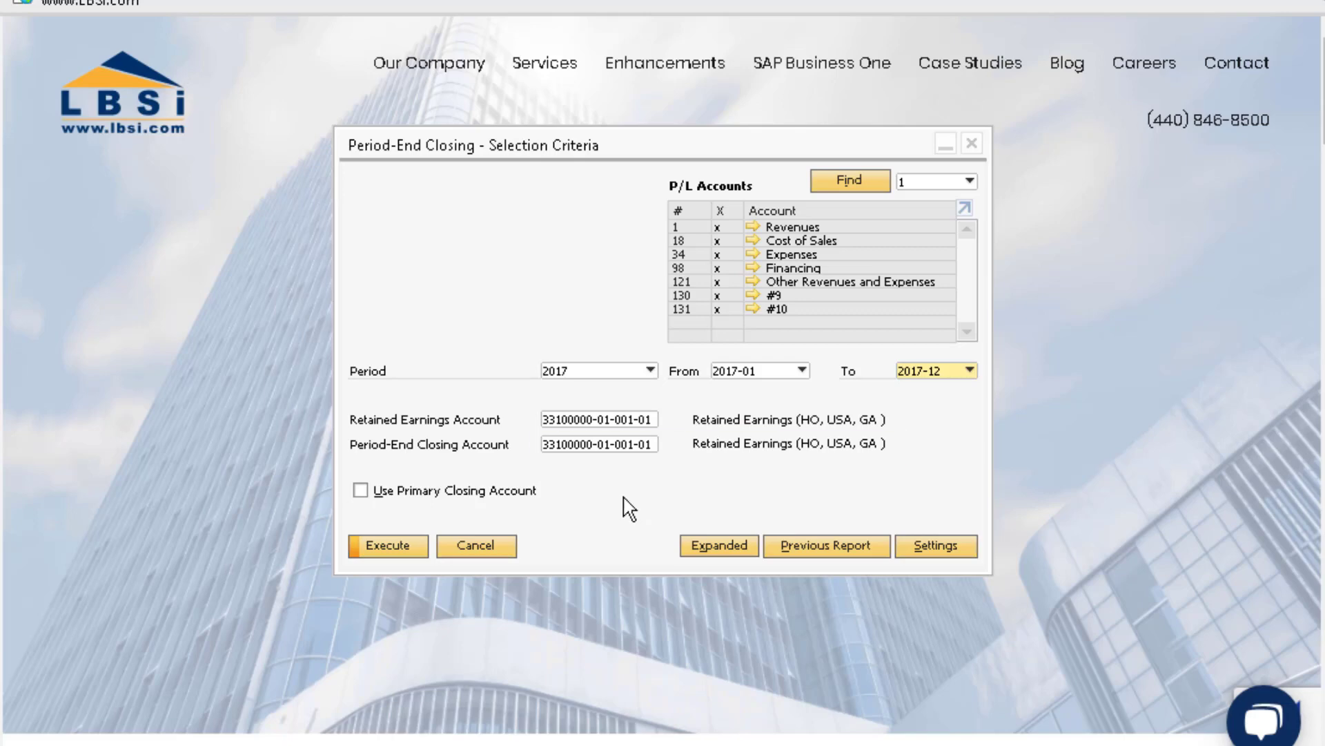
{"action": "left_click", "coordinate": [395, 542]}
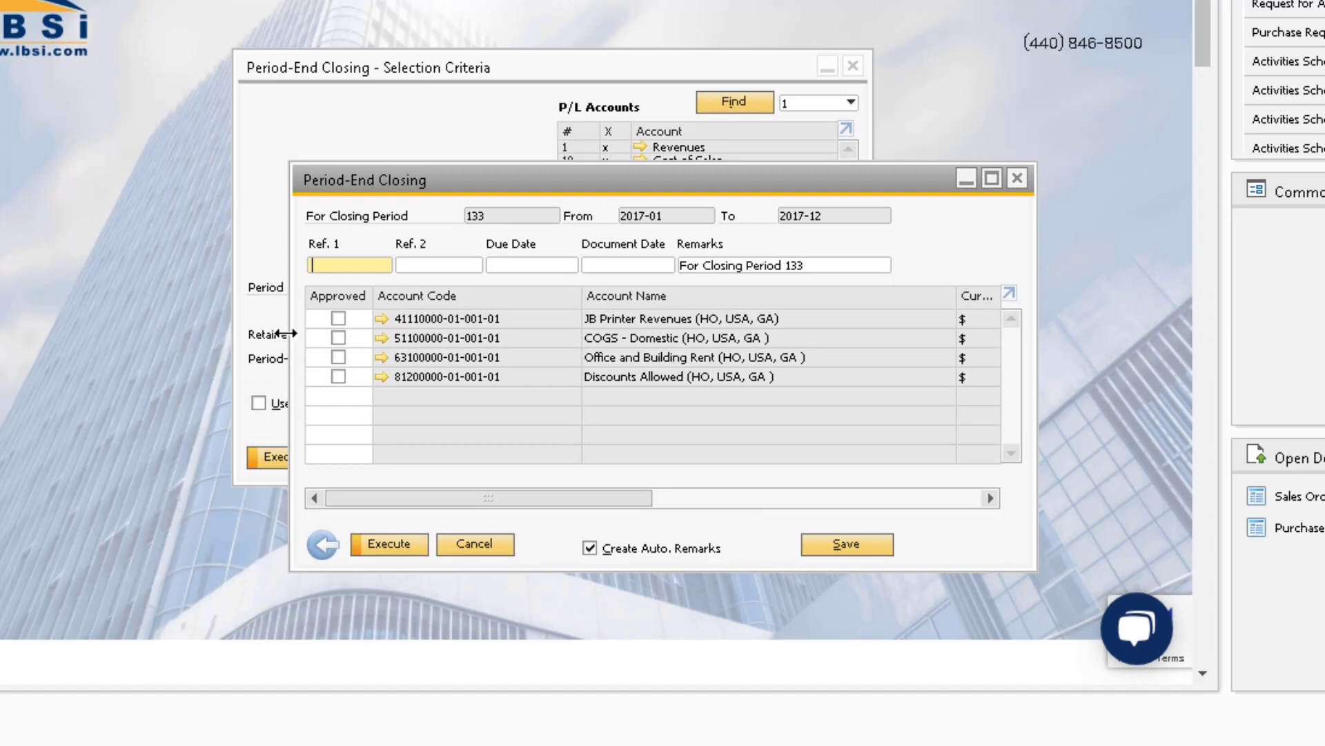
Step: Widen the closing window and enter reference FYCLOSE17
{"action": "left_click_drag", "start_coordinate": [291, 334], "coordinate": [69, 341]}
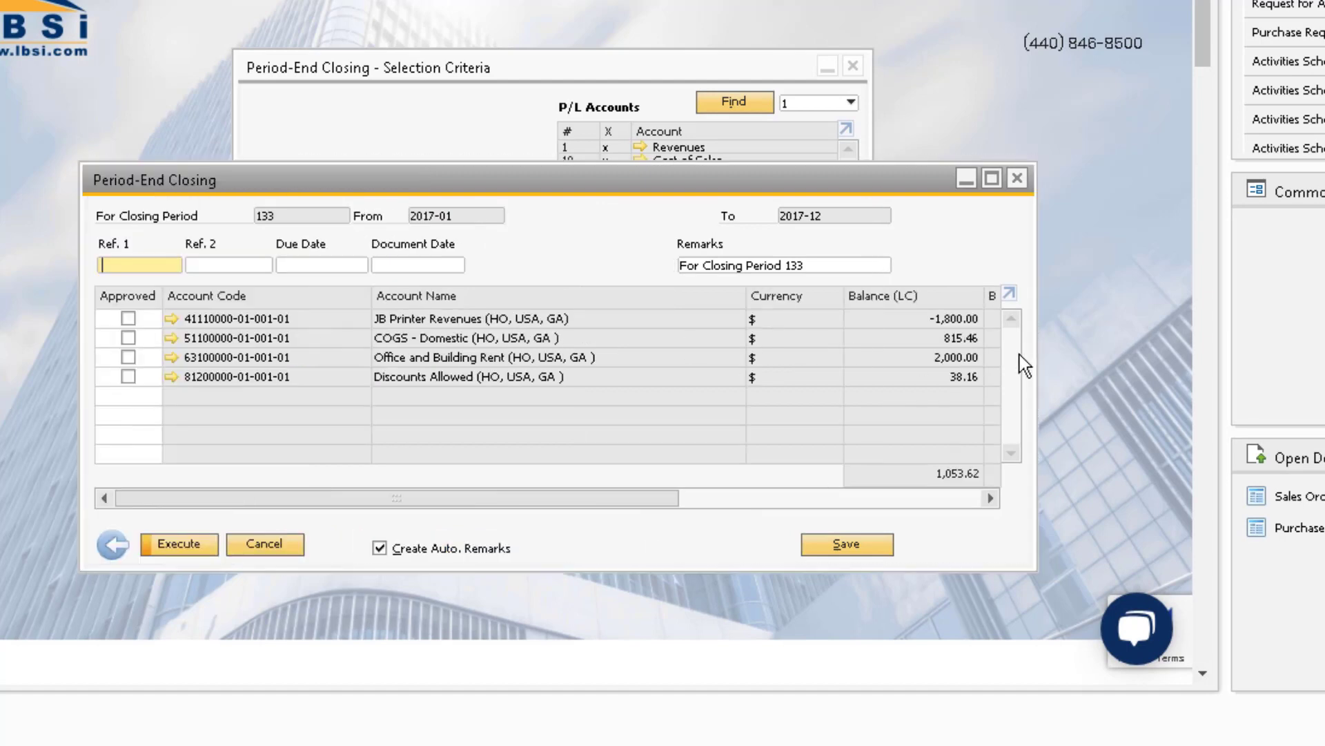
{"action": "left_click_drag", "start_coordinate": [1034, 357], "coordinate": [1171, 367]}
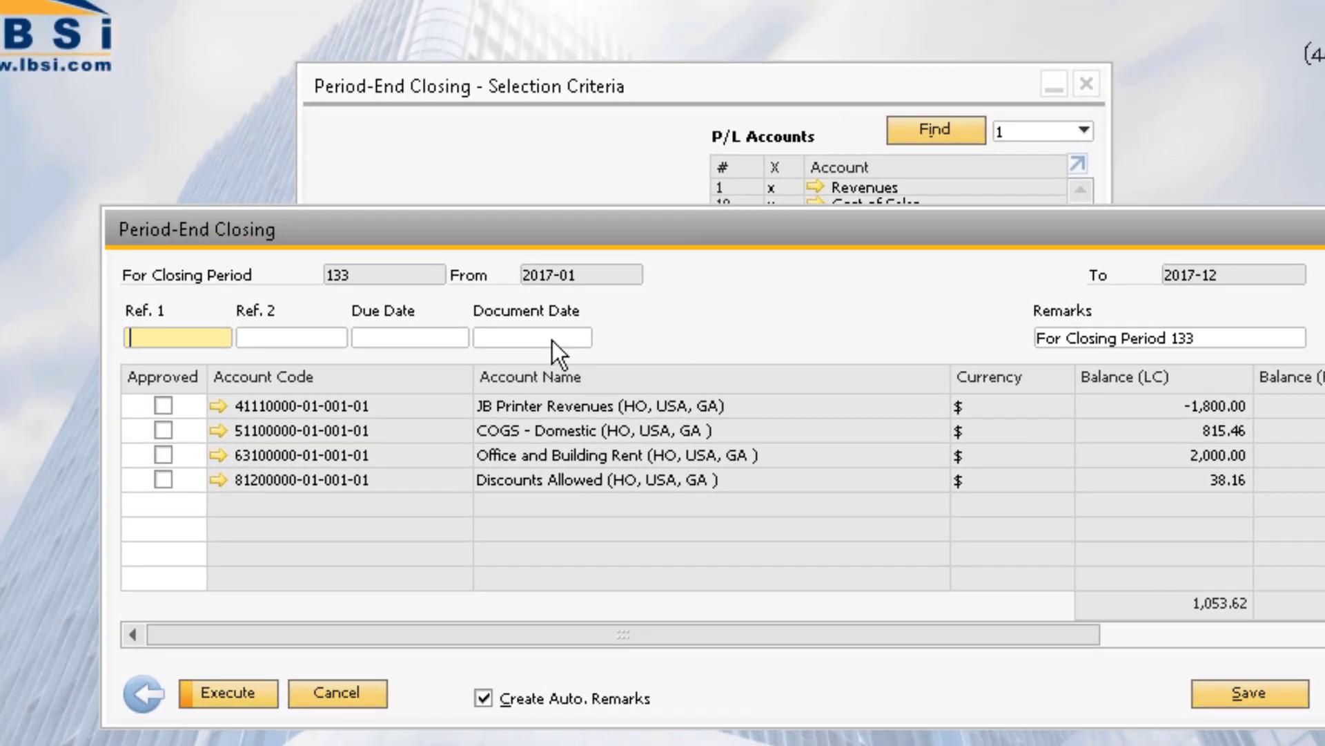
{"action": "type", "text": "FYCLOSE17"}
Step: Set due and document dates to 12/31/2017, approve all four accounts, and post the closing
{"action": "left_click", "coordinate": [423, 338]}
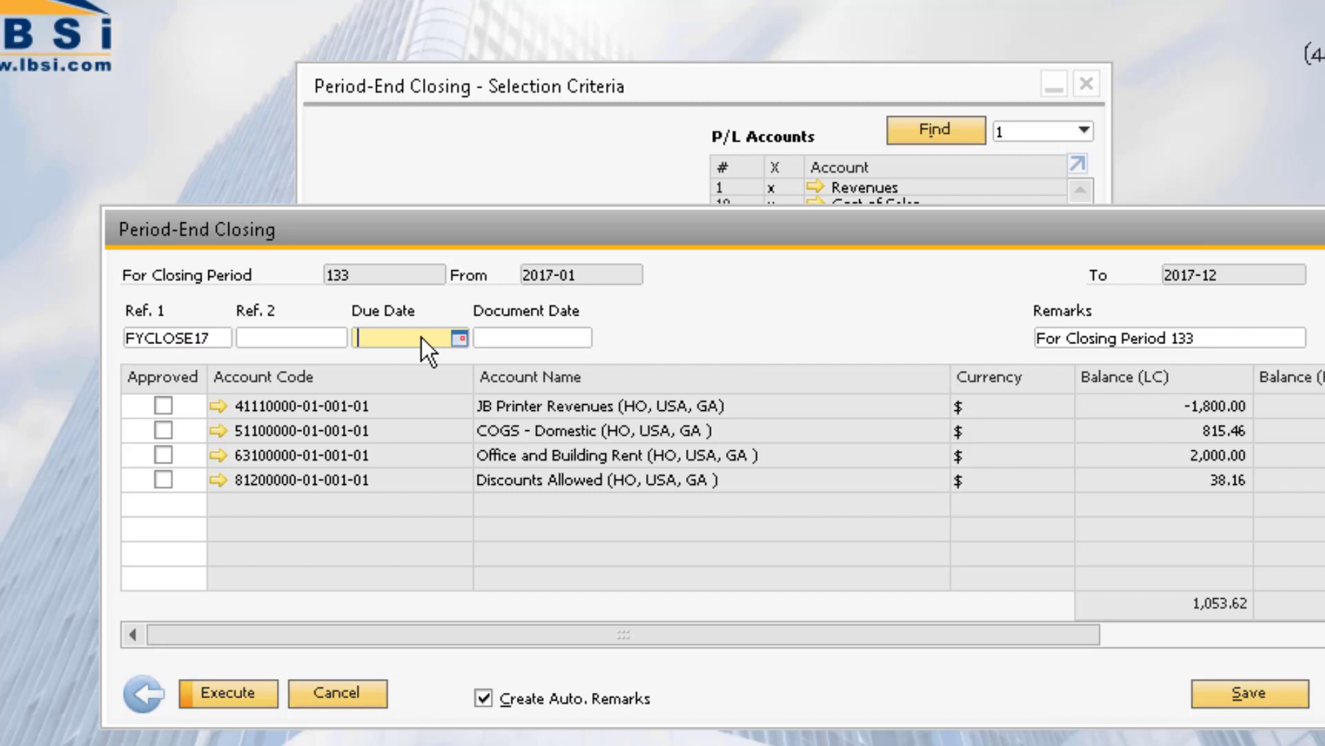
{"action": "type", "text": "123117"}
{"action": "key", "text": "Tab"}
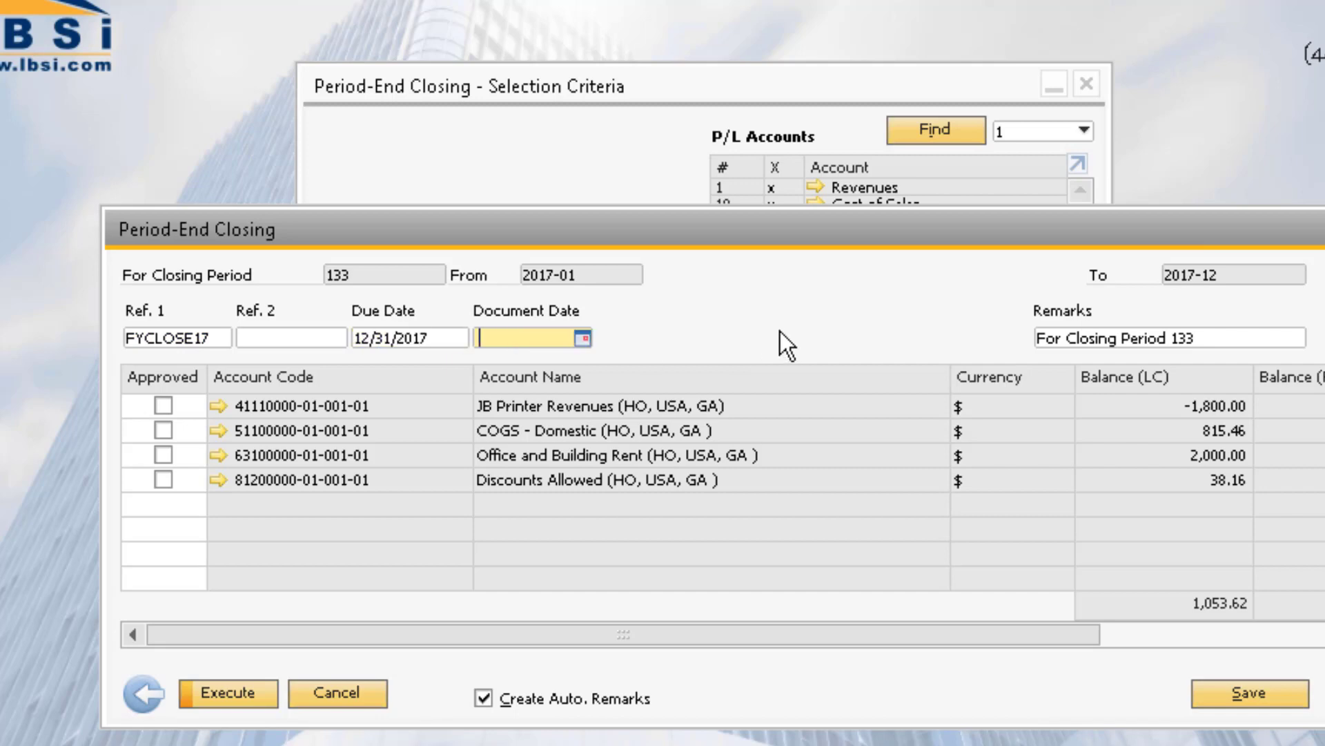
{"action": "type", "text": "12/31/2017"}
{"action": "key", "text": "Tab"}
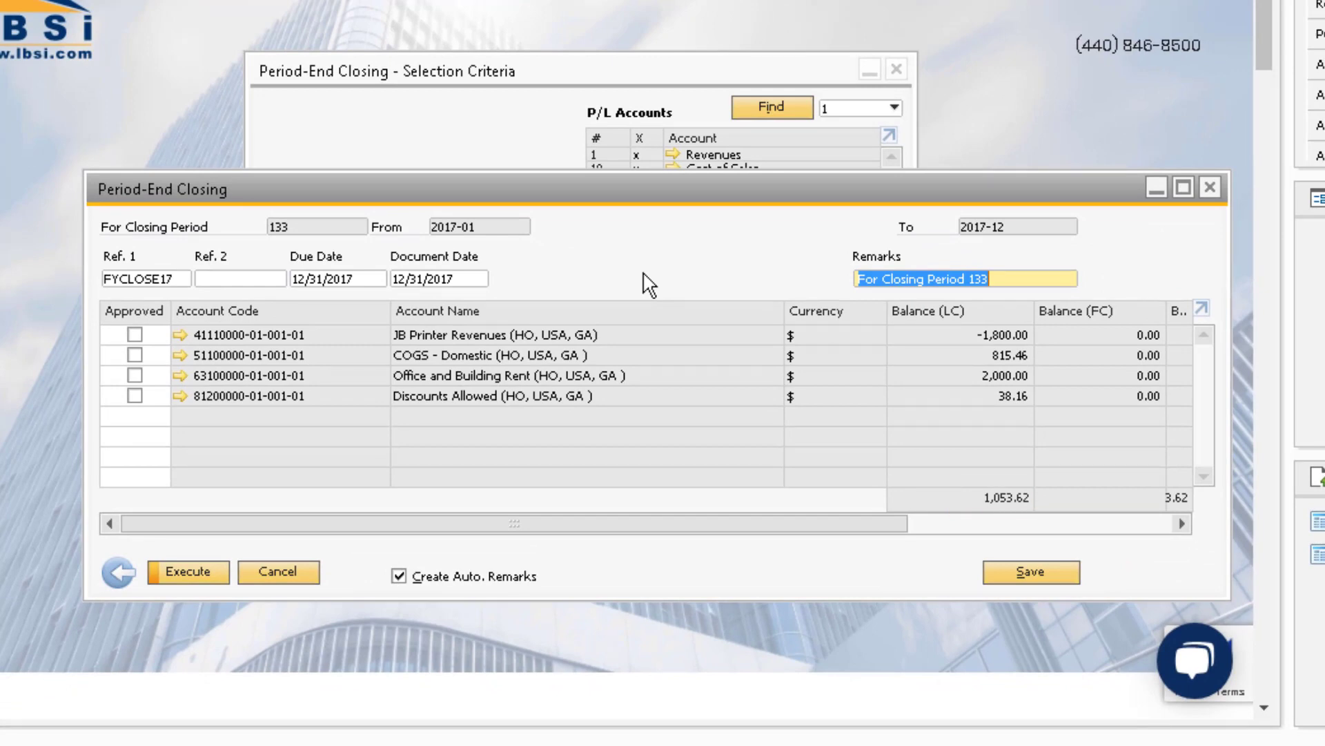
{"action": "double_click", "coordinate": [141, 313]}
{"action": "left_click", "coordinate": [194, 570]}
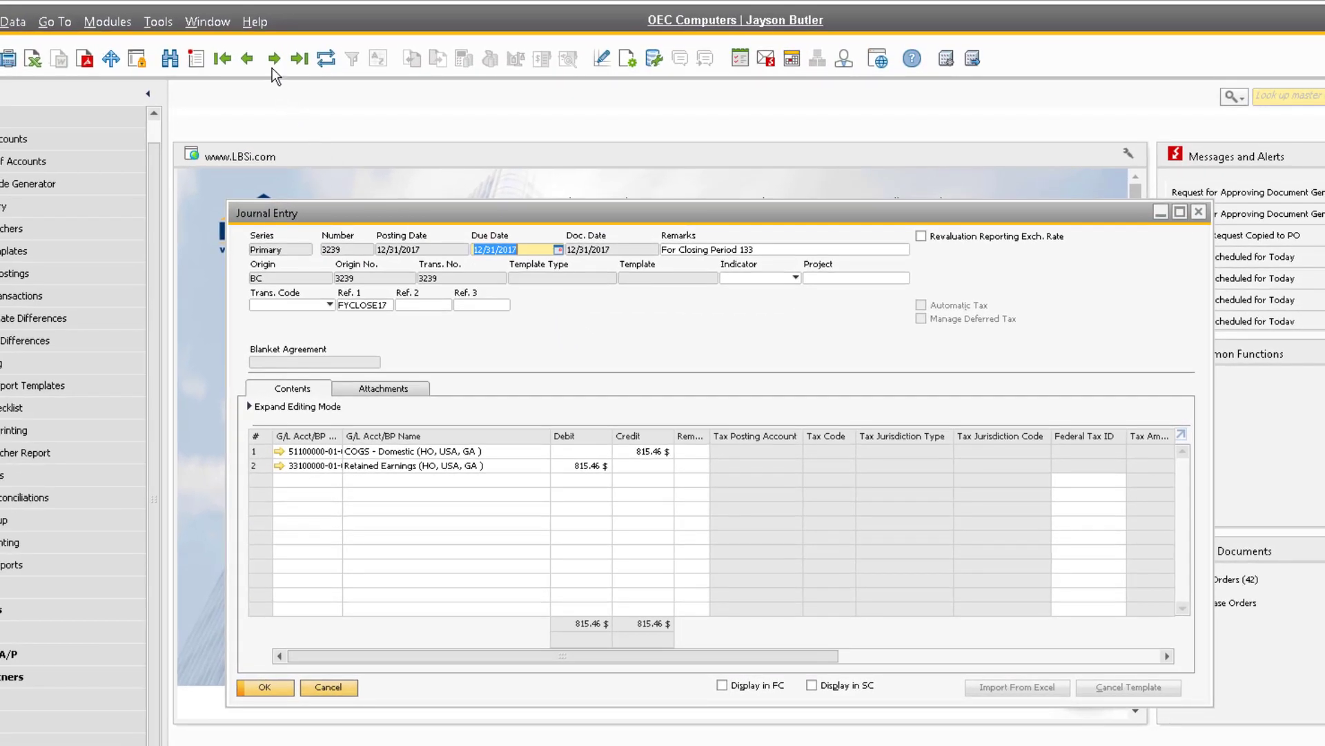
{"action": "left_click", "coordinate": [272, 67]}
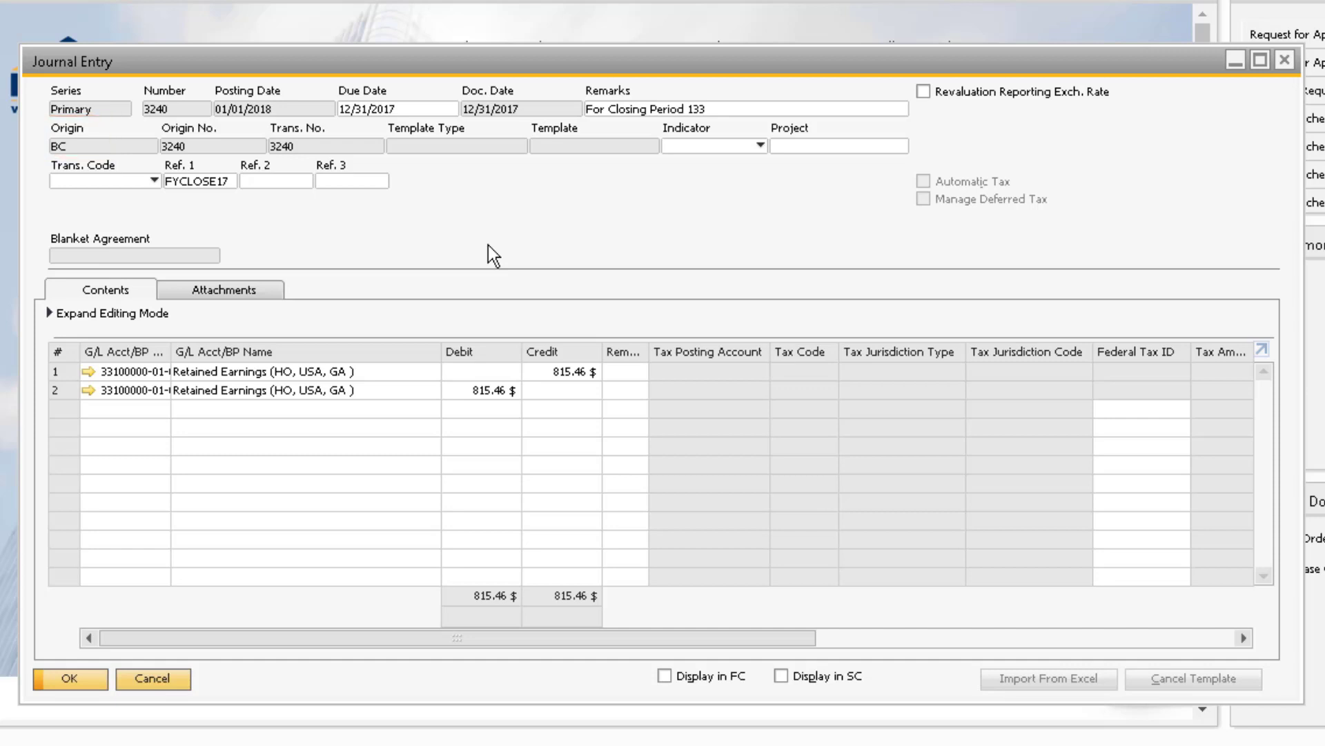
{"action": "key", "text": "ctrl+Page_Up"}
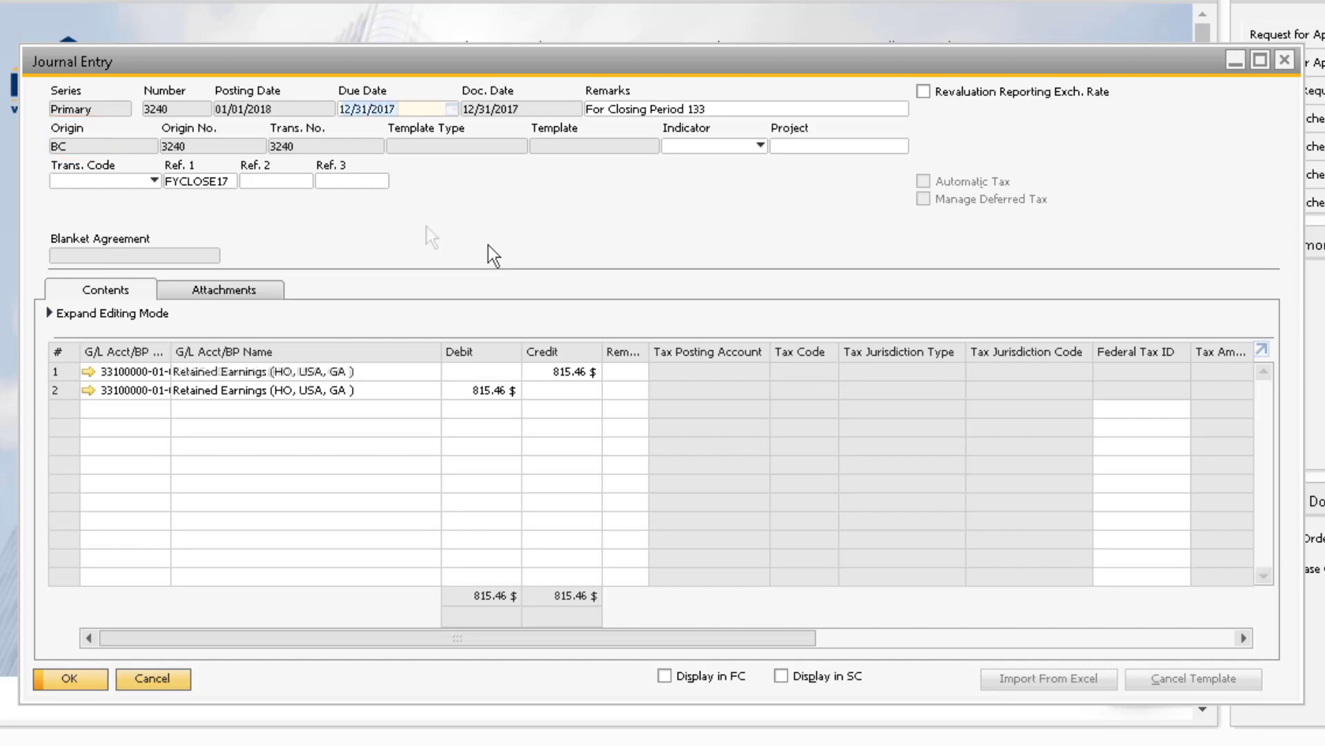
Step: Drill into the COGS - Domestic account and its balance breakdown
{"action": "left_click", "coordinate": [93, 371]}
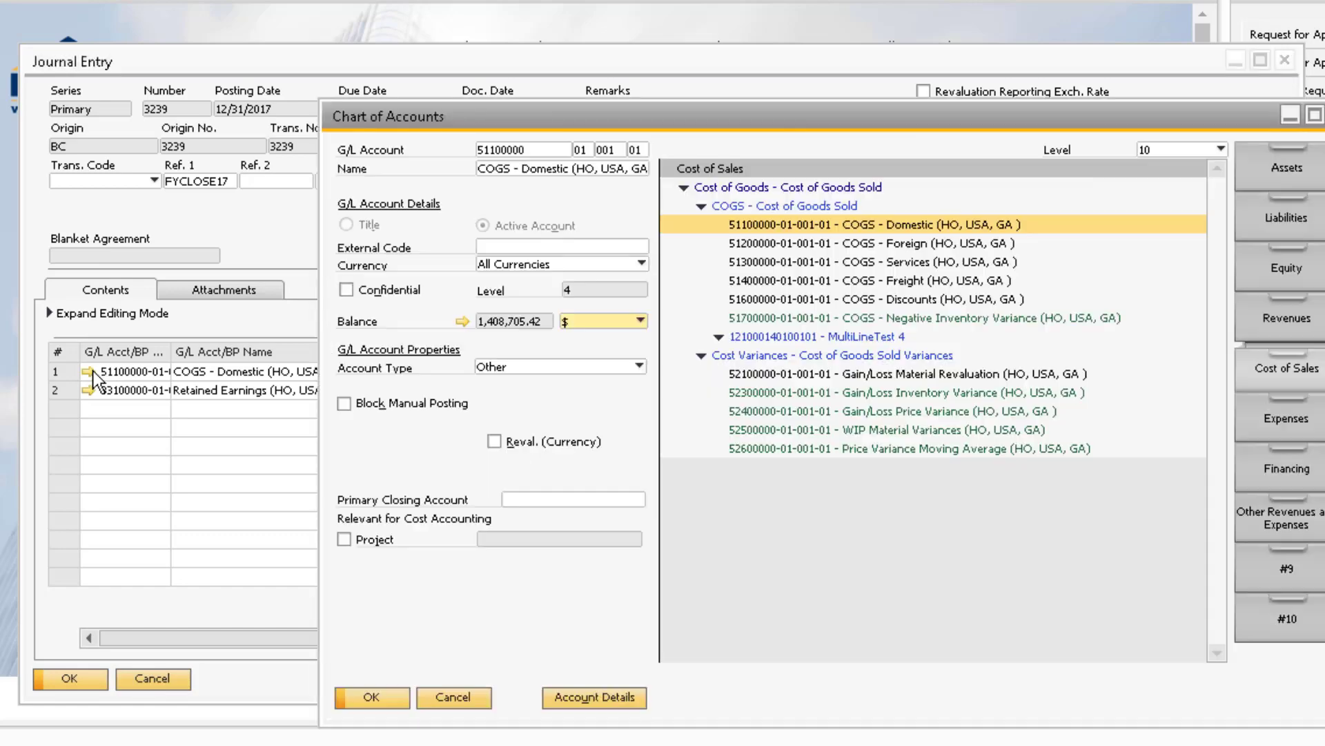
{"action": "left_click", "coordinate": [461, 321]}
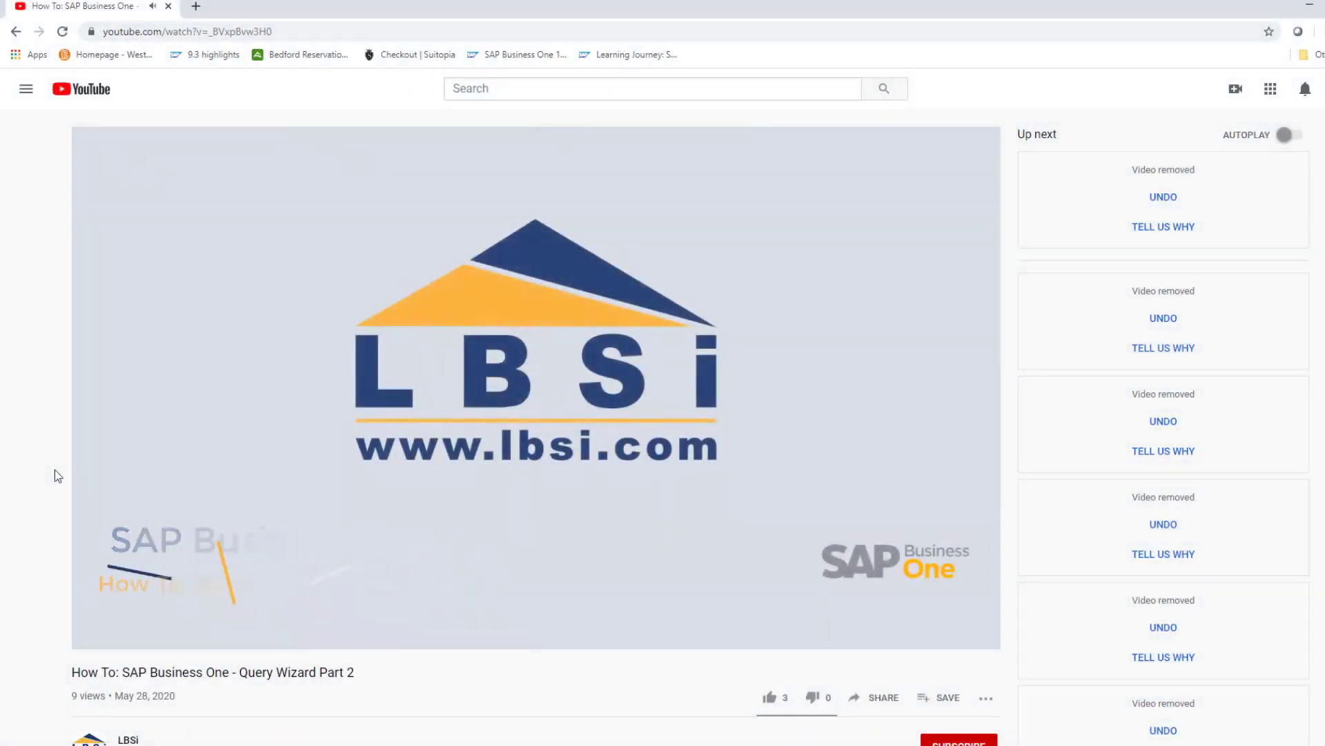
Step: Pause the video, subscribe to LBSi with All notifications, and browse the channel's older uploads
{"action": "key", "text": "space"}
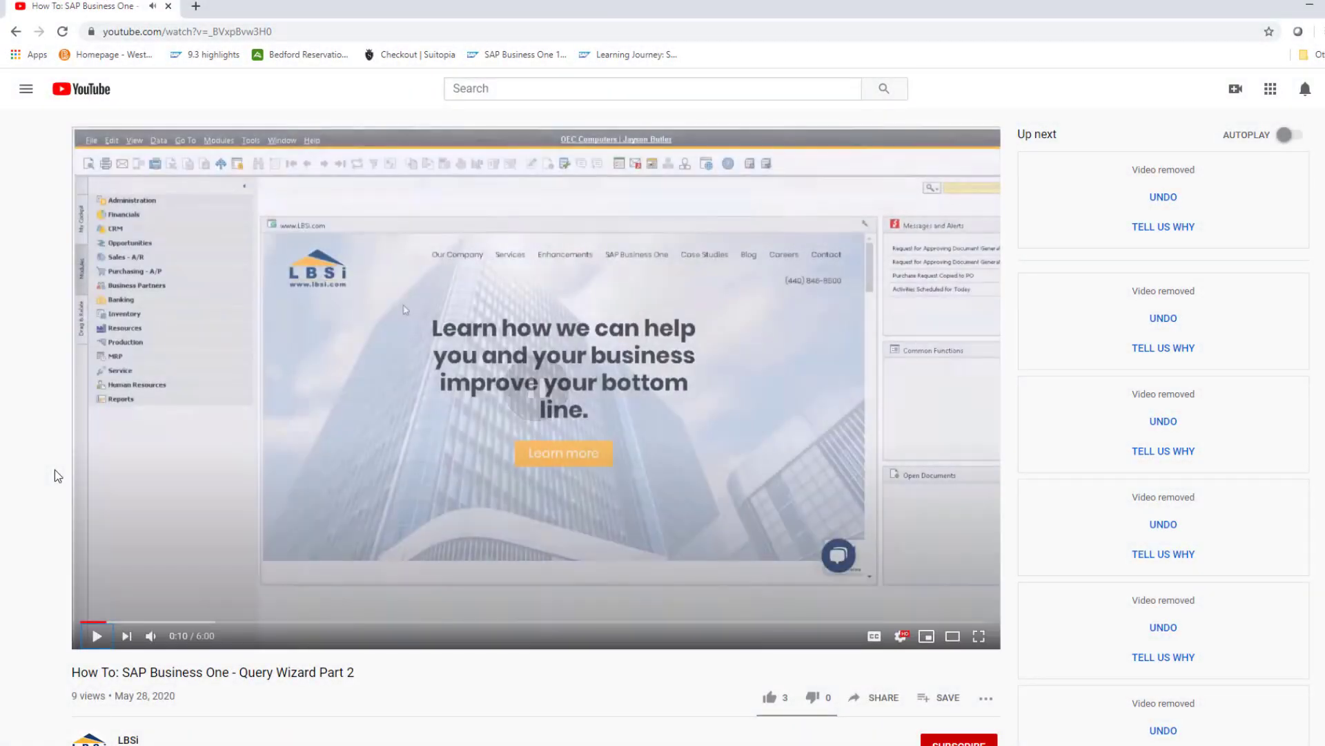
{"action": "scroll", "coordinate": [897, 635], "scroll_direction": "down", "scroll_amount": 3}
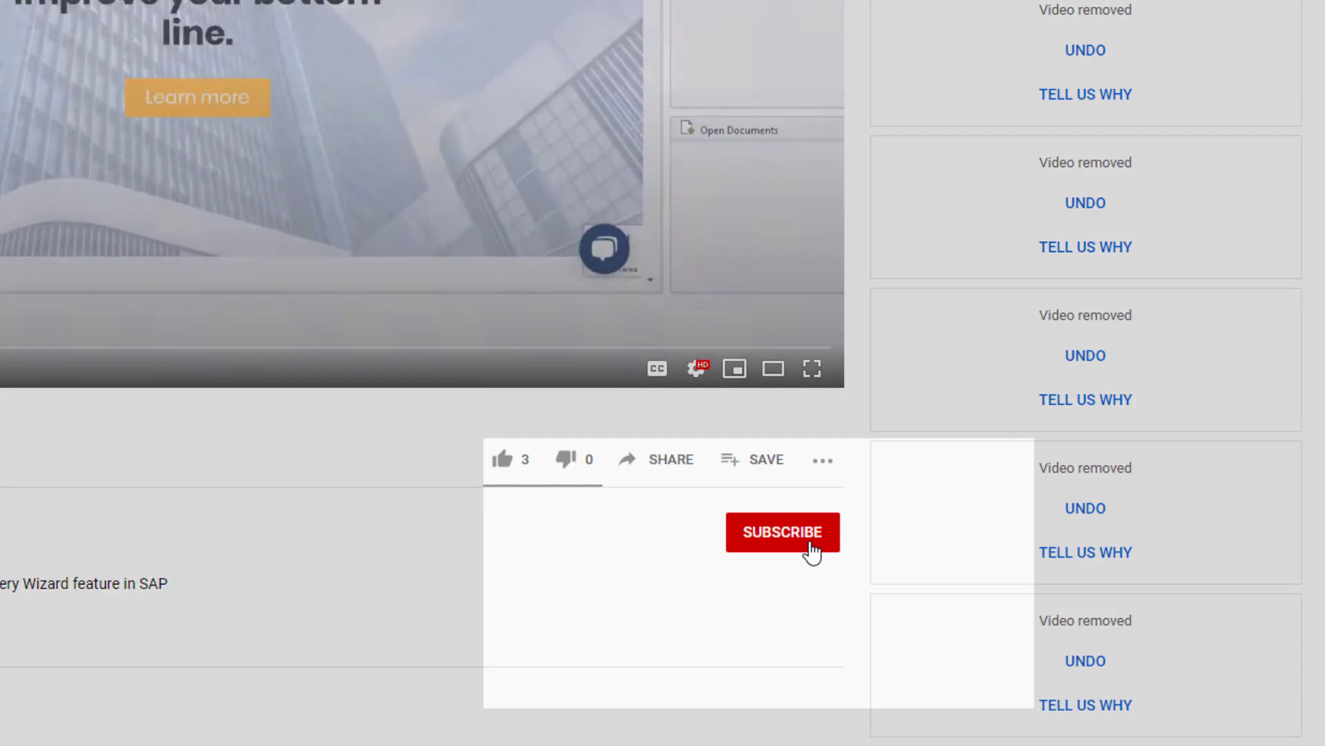
{"action": "left_click", "coordinate": [975, 611]}
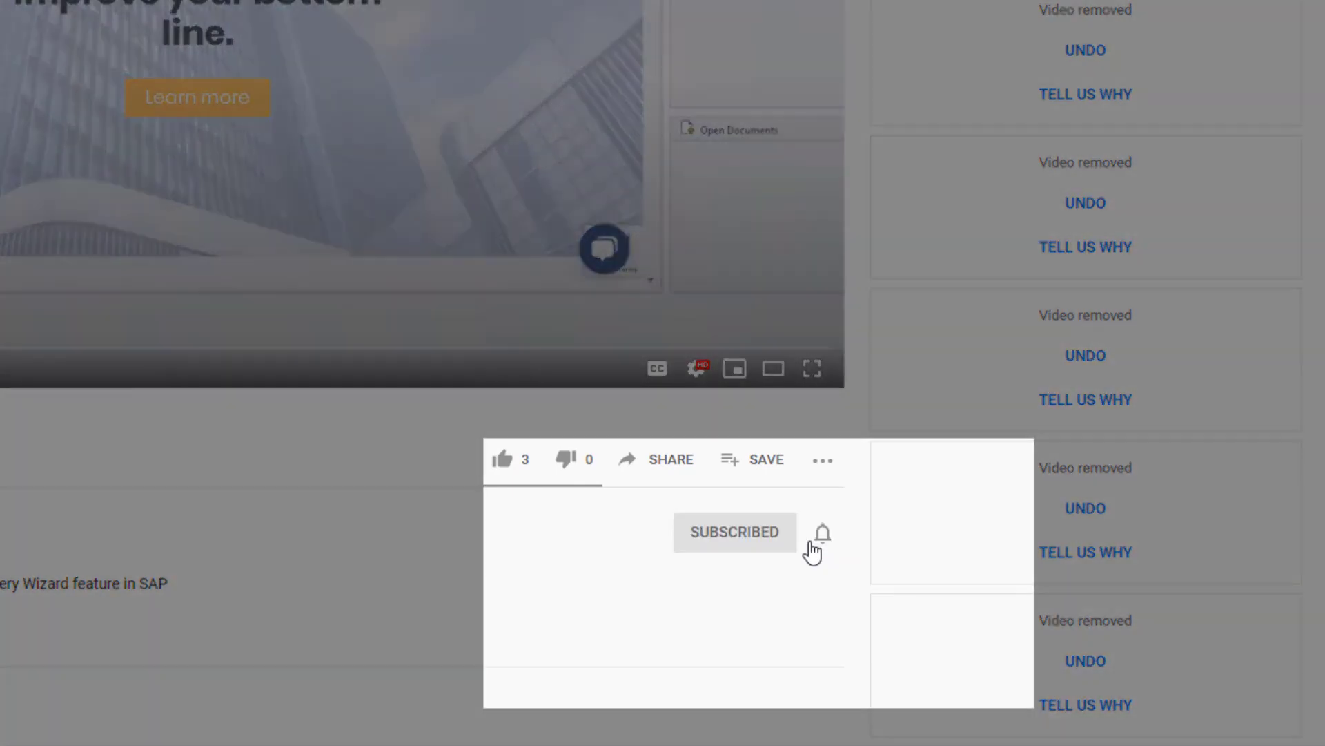
{"action": "left_click", "coordinate": [823, 535]}
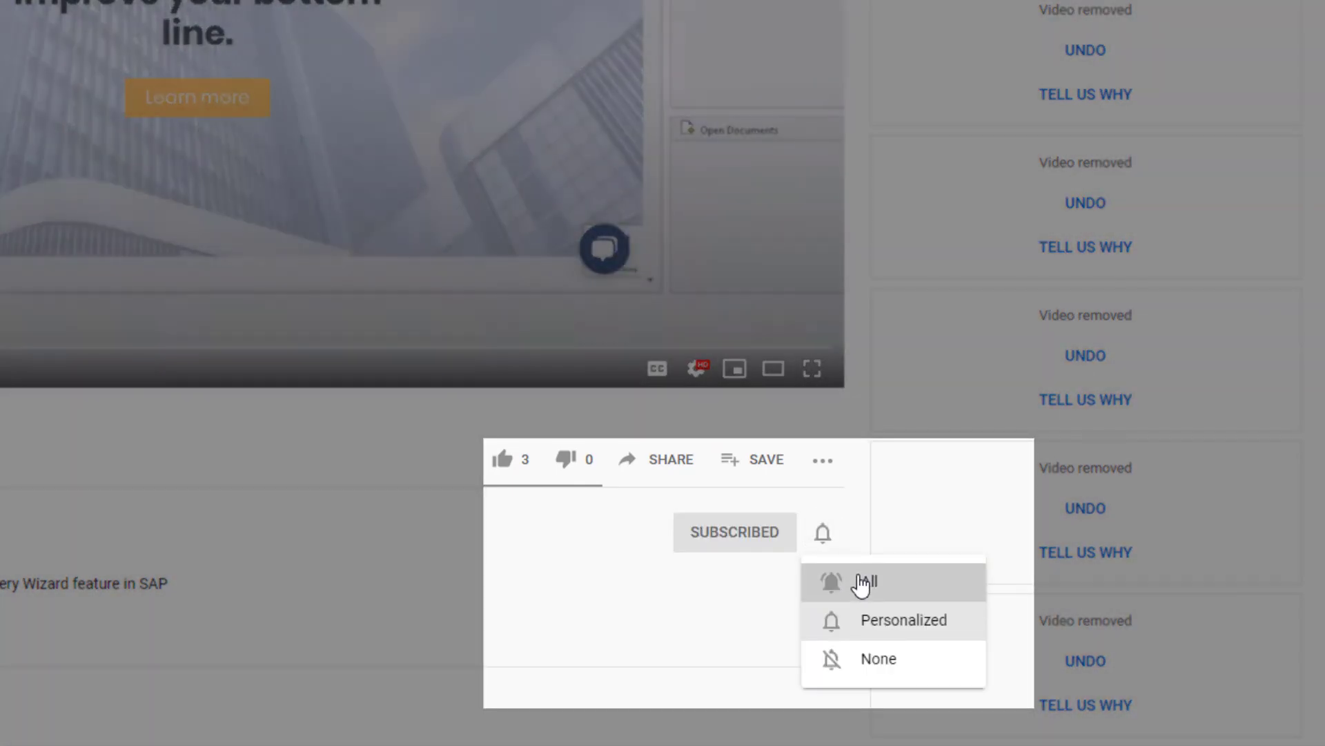
{"action": "left_click", "coordinate": [863, 584]}
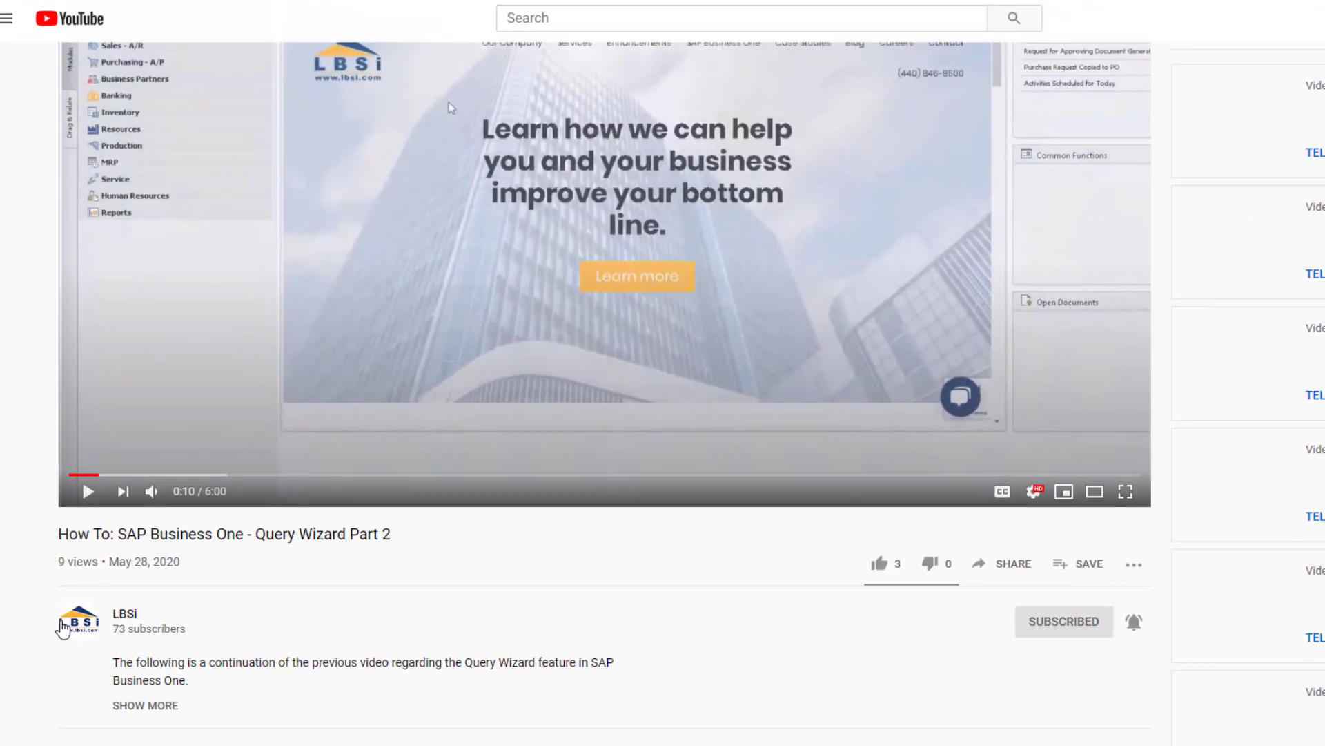
{"action": "left_click", "coordinate": [69, 628]}
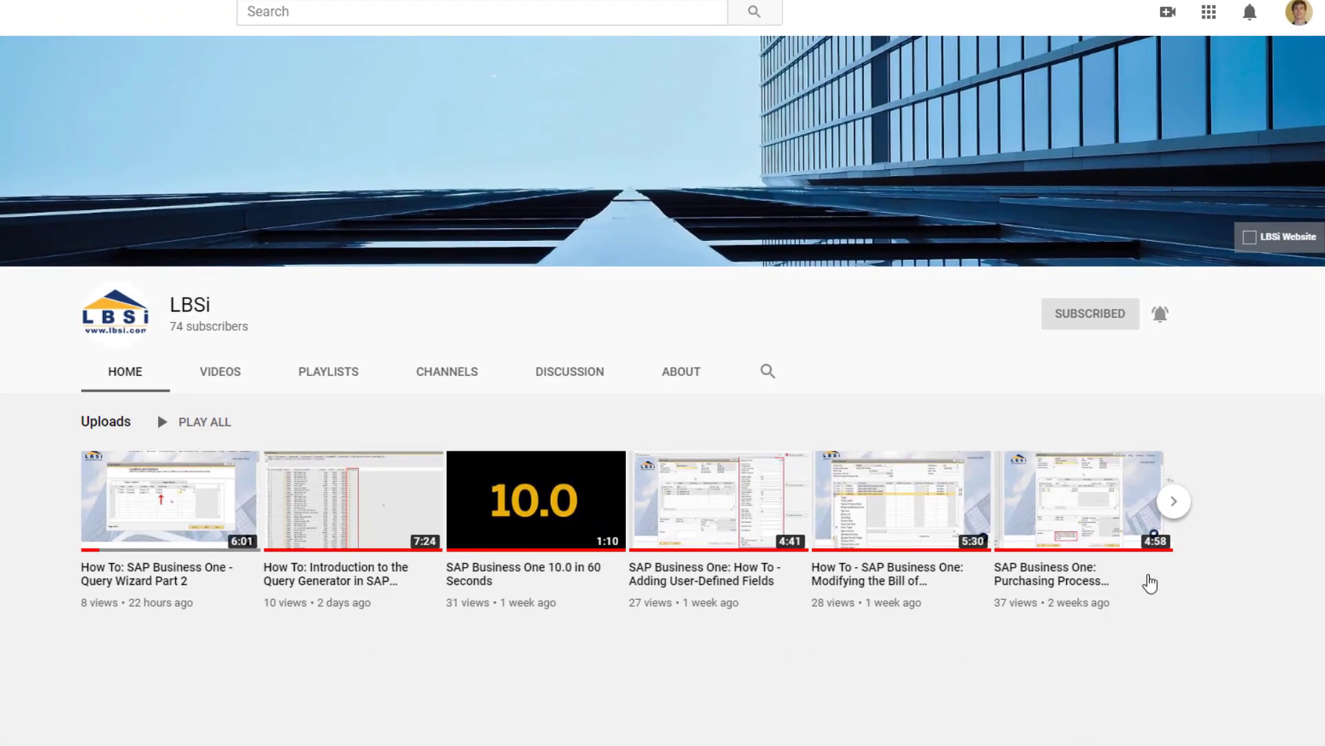
{"action": "left_click", "coordinate": [1174, 502]}
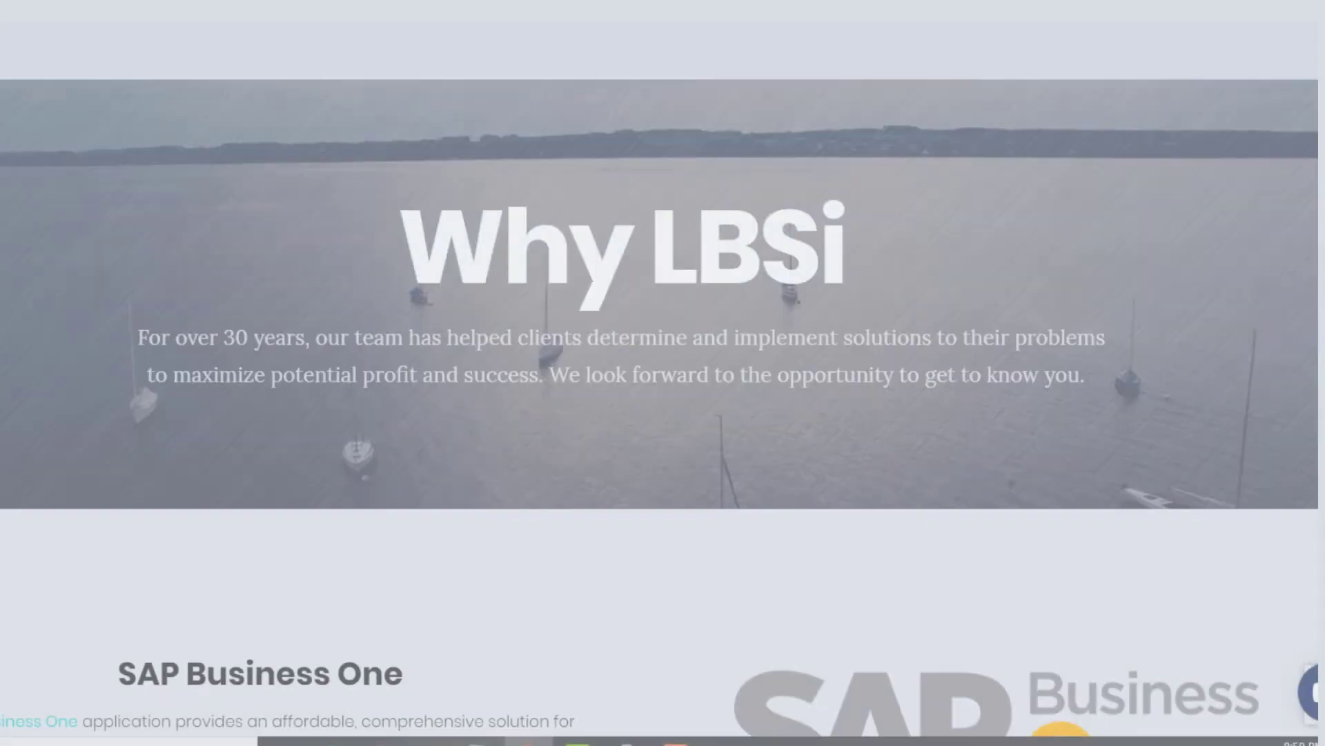
Step: Go from the LBSi homepage to the Contact Us page (lbsi.com/contact/) for SAP Support
{"action": "scroll", "coordinate": [663, 373], "scroll_direction": "down", "scroll_amount": 3}
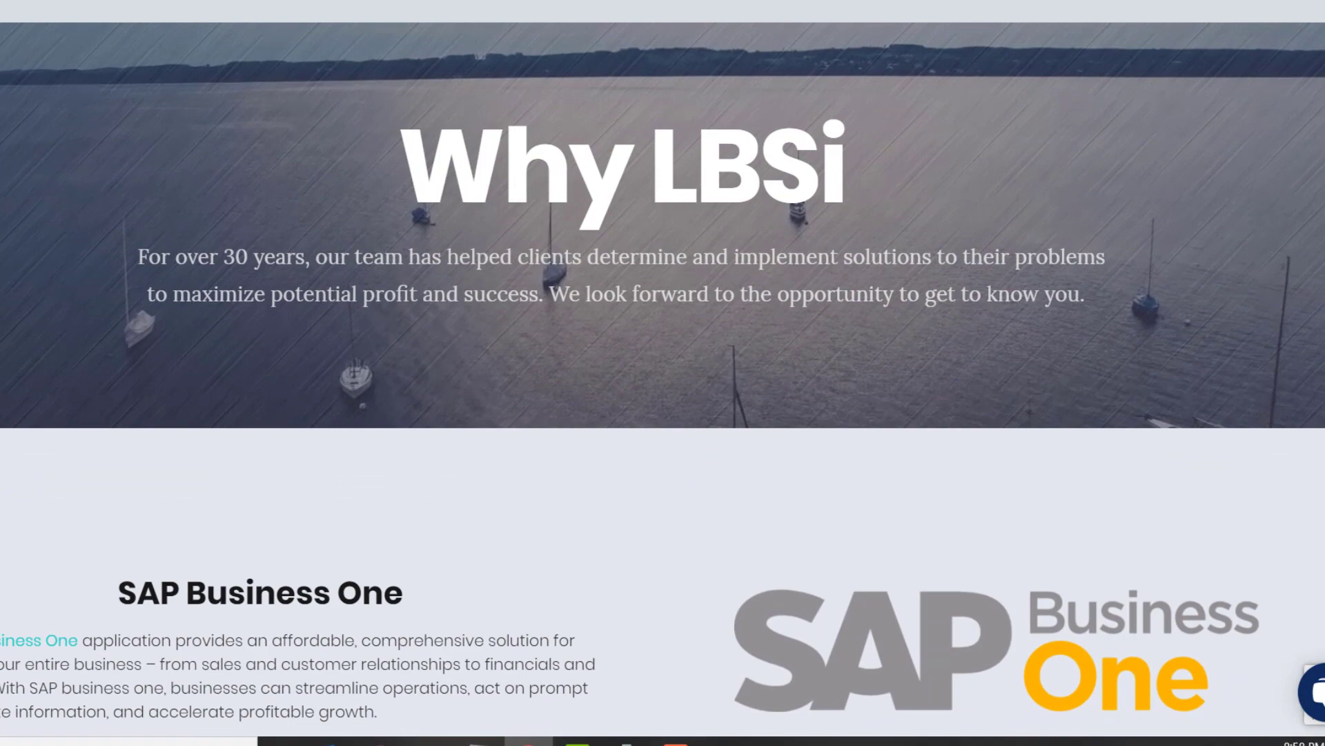
{"action": "scroll", "coordinate": [663, 373], "scroll_direction": "down", "scroll_amount": 1}
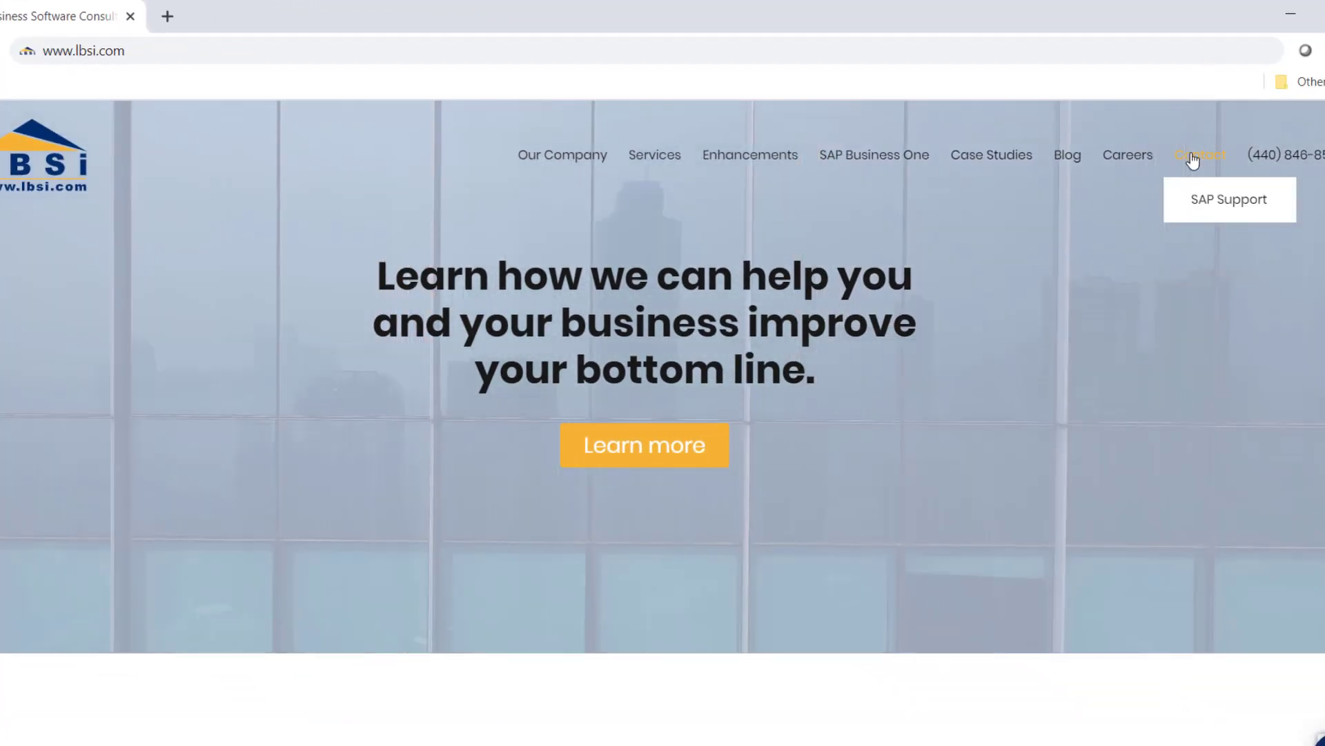
{"action": "left_click", "coordinate": [1193, 158]}
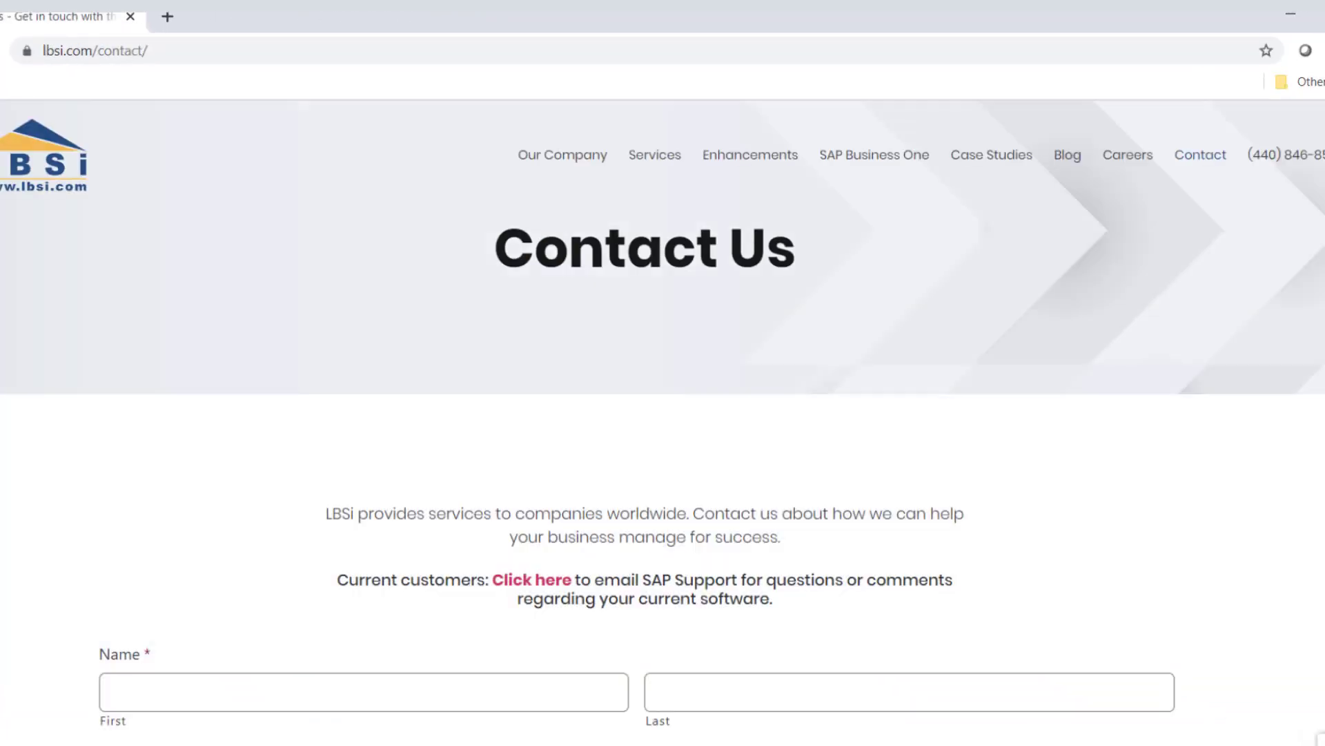
{"action": "scroll", "coordinate": [1193, 160], "scroll_direction": "down", "scroll_amount": 4}
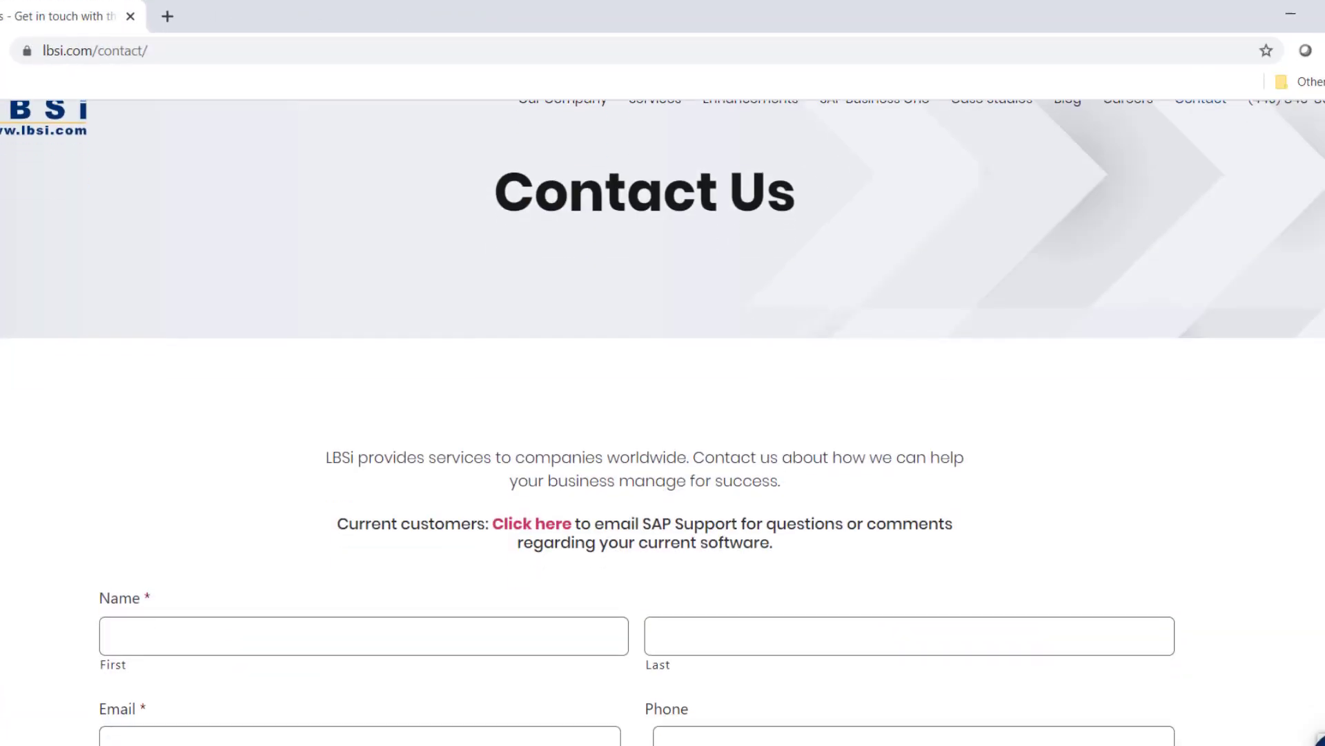